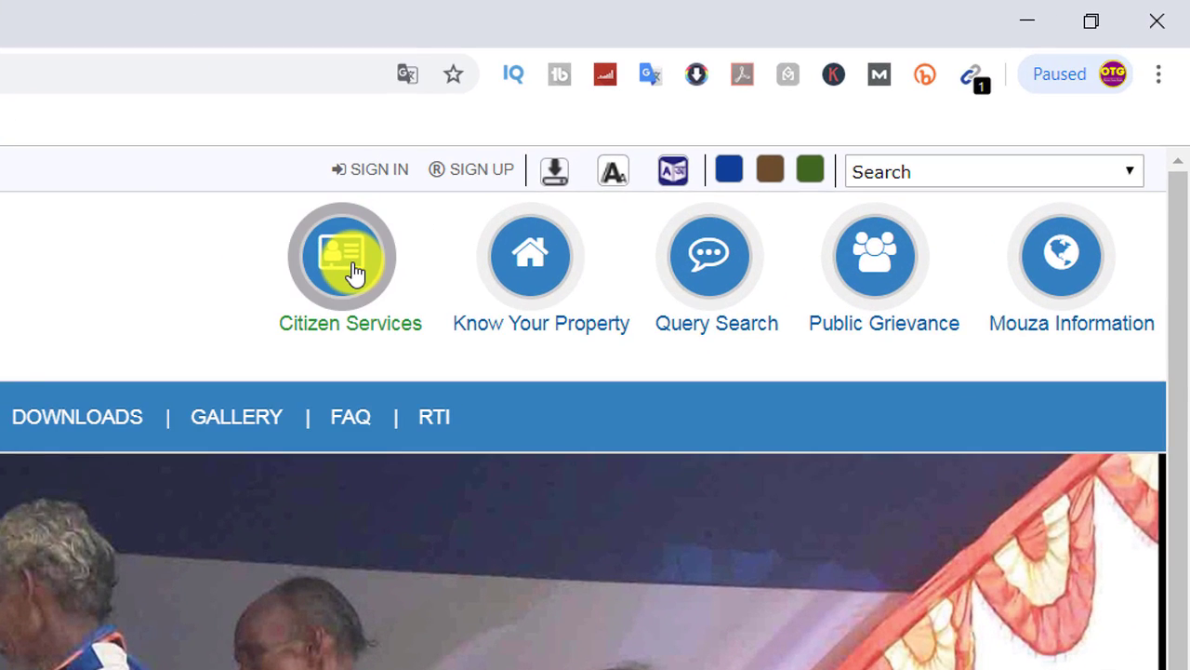
# From Citizen Services, dismiss the popup and go to Know Your Property
pyautogui.click(354, 271)
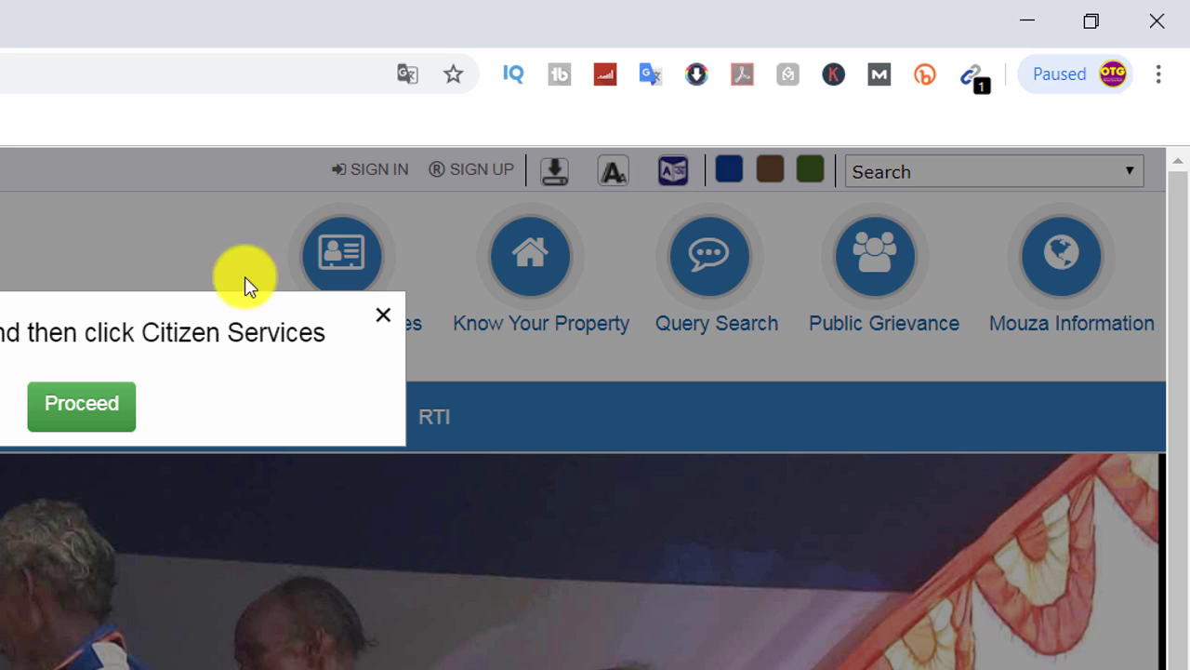
pyautogui.click(384, 318)
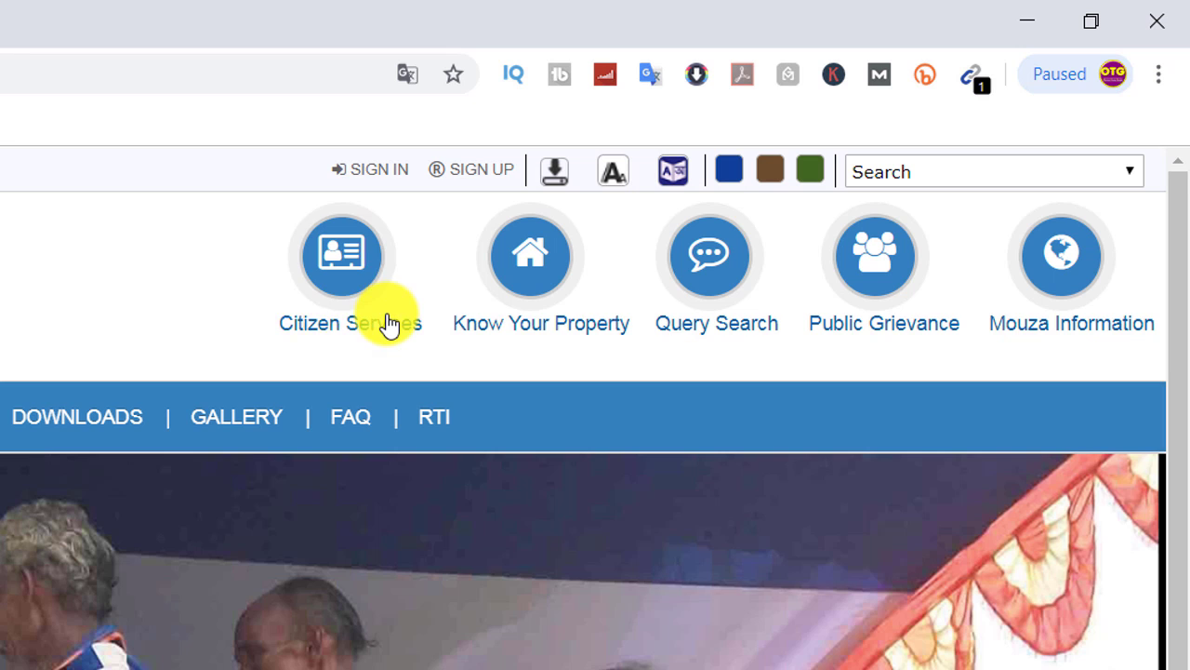
pyautogui.click(539, 270)
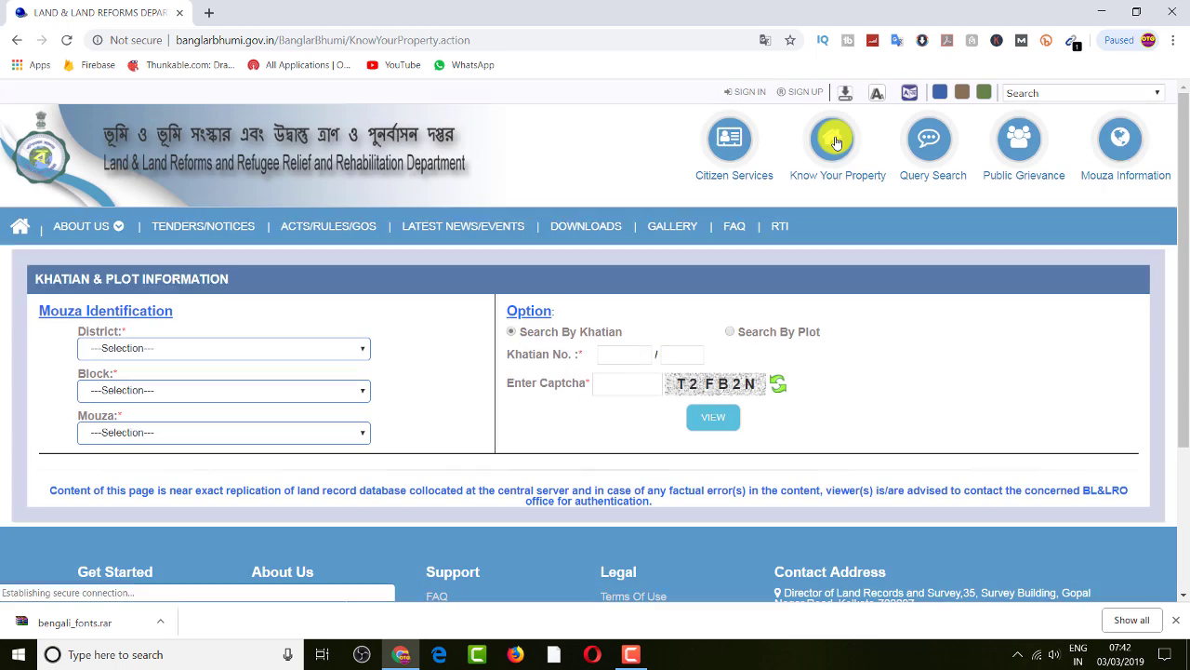
# Pick [14] পুরুলিয়া, [01] পুরুলিয়া-১ and [030] পলকিরি in the District, Block and Mouza lists
pyautogui.click(344, 354)
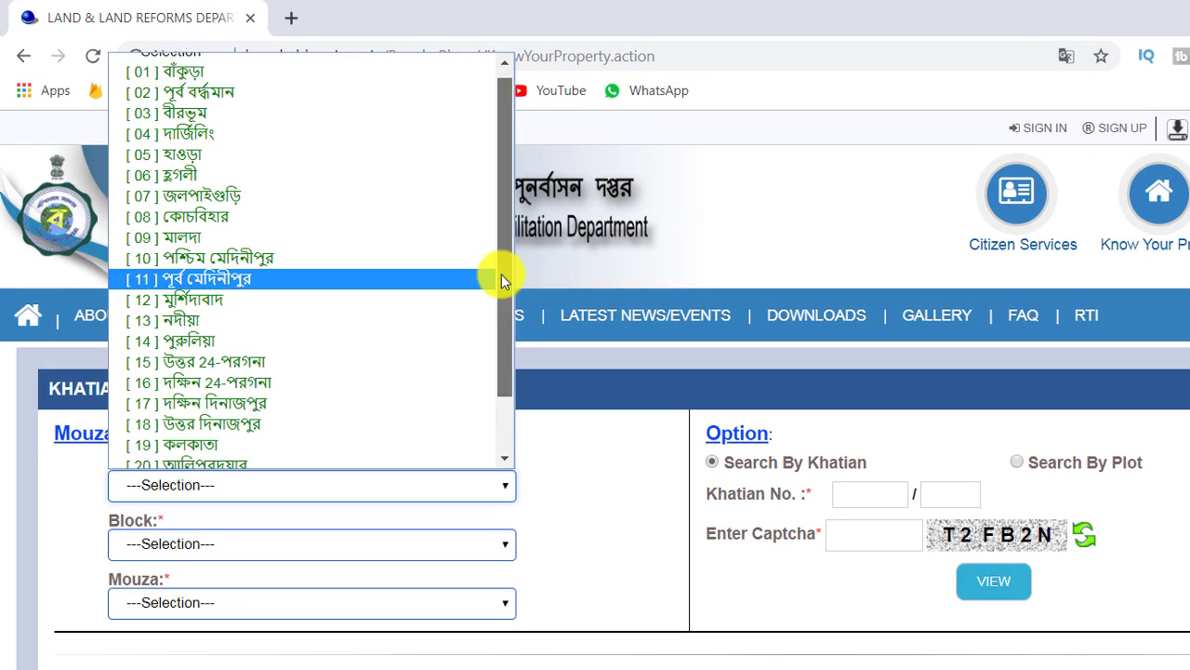
pyautogui.moveTo(359, 196); pyautogui.dragTo(360, 269)
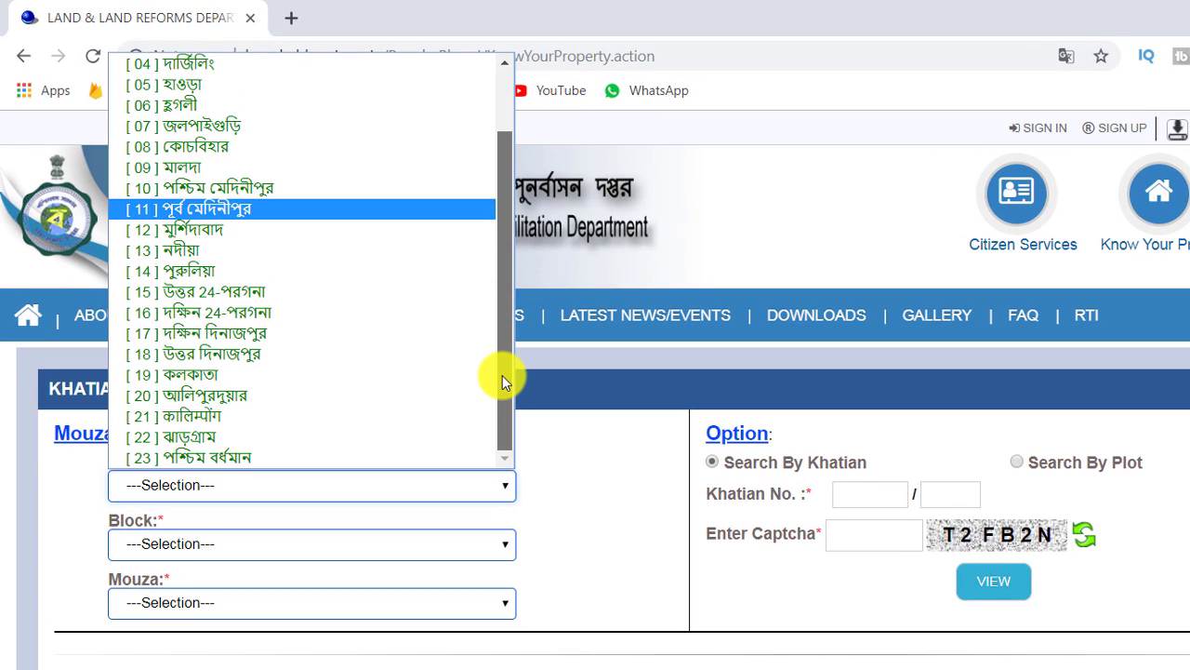
pyautogui.click(194, 273)
pyautogui.click(491, 548)
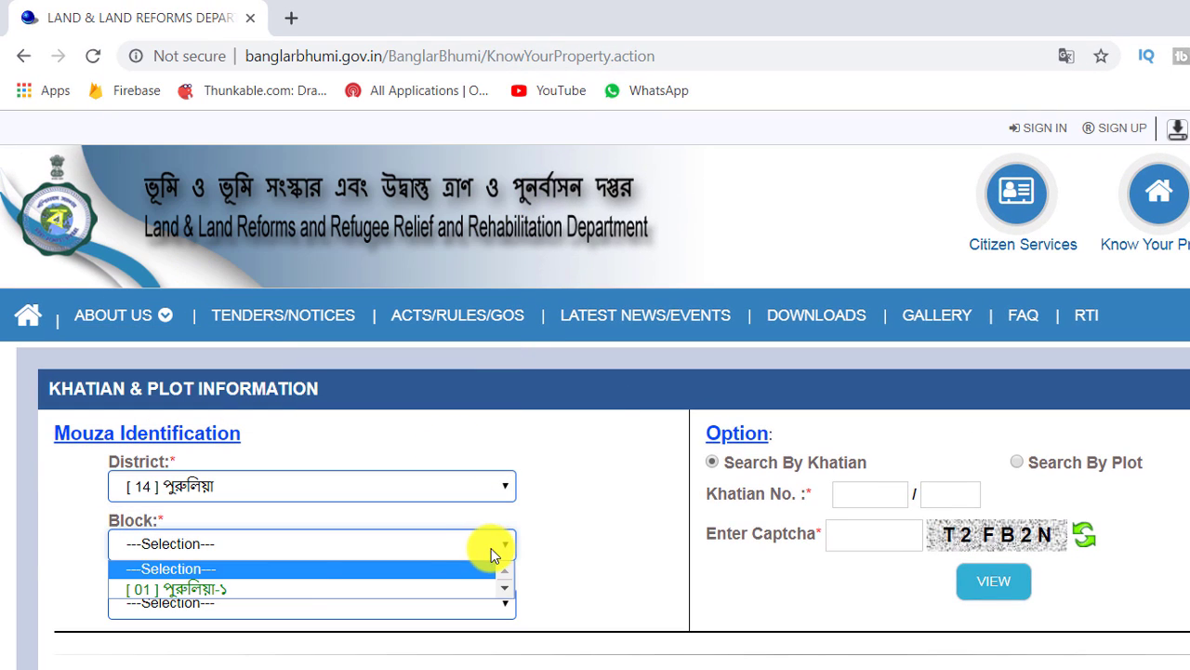
pyautogui.click(256, 588)
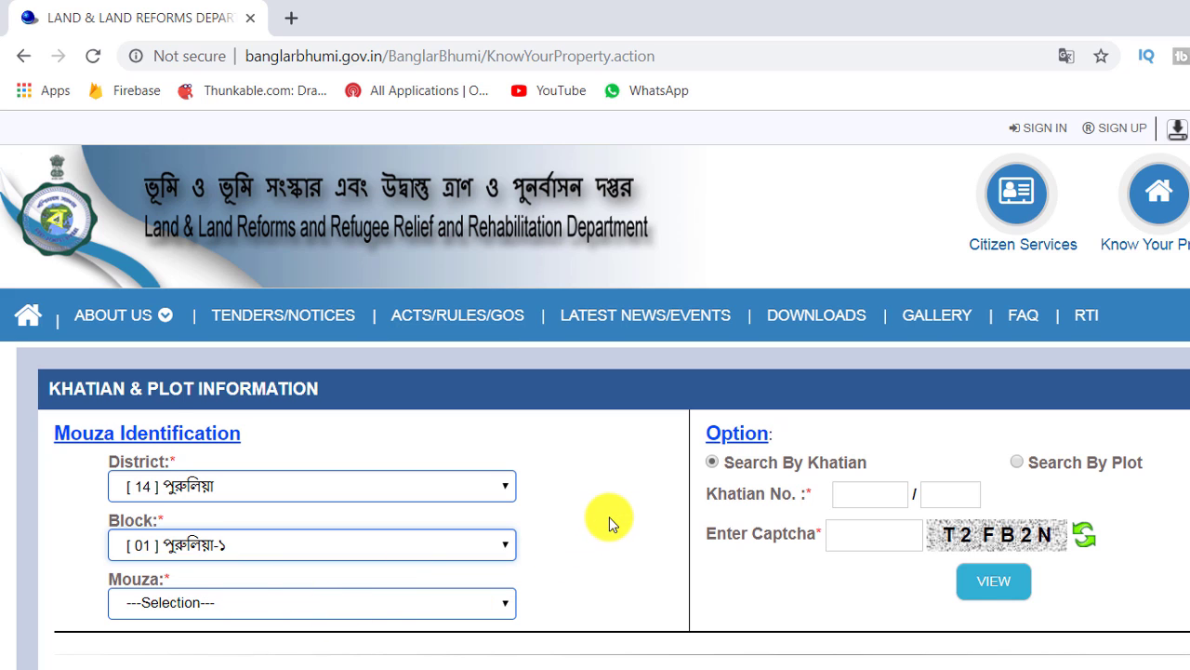
pyautogui.scroll(-1, 608, 515)
pyautogui.click(500, 499)
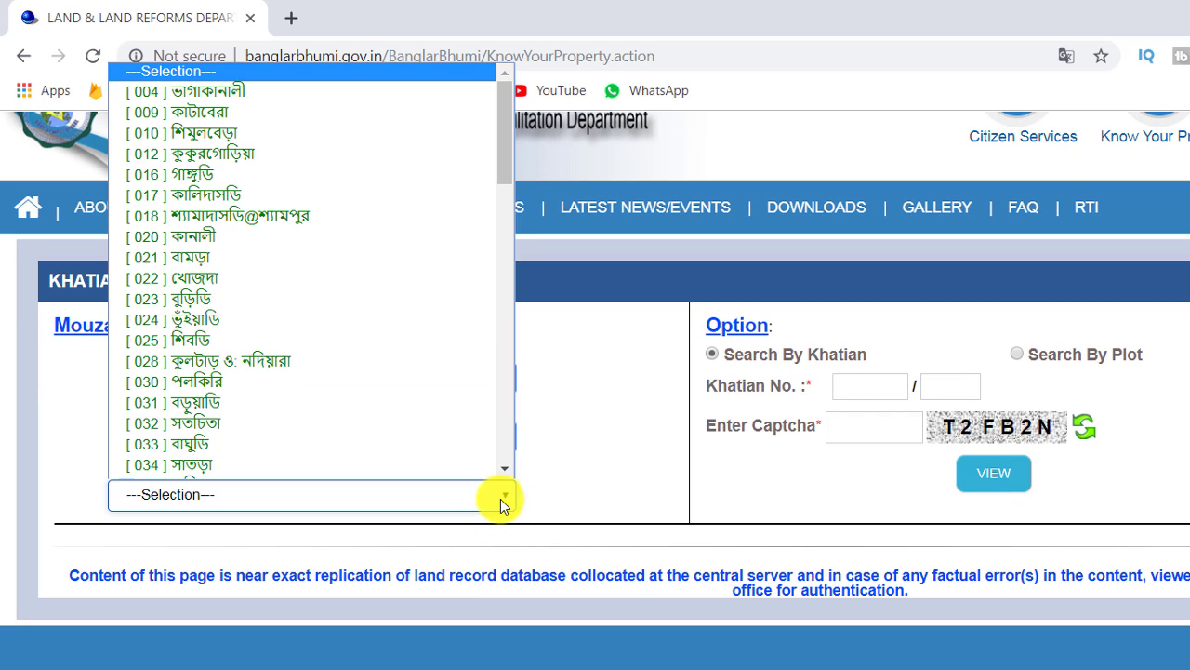
pyautogui.click(213, 363)
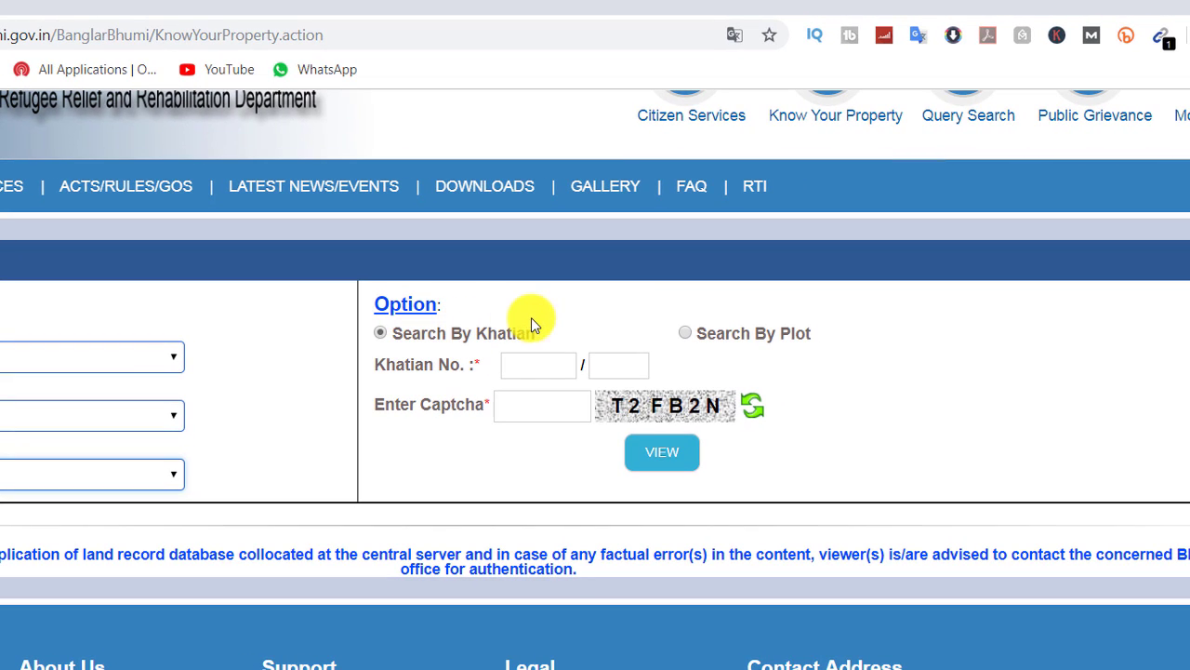
# Search by Khatian No. 10, fill in the captcha, and view the record
pyautogui.click(380, 333)
pyautogui.click(686, 333)
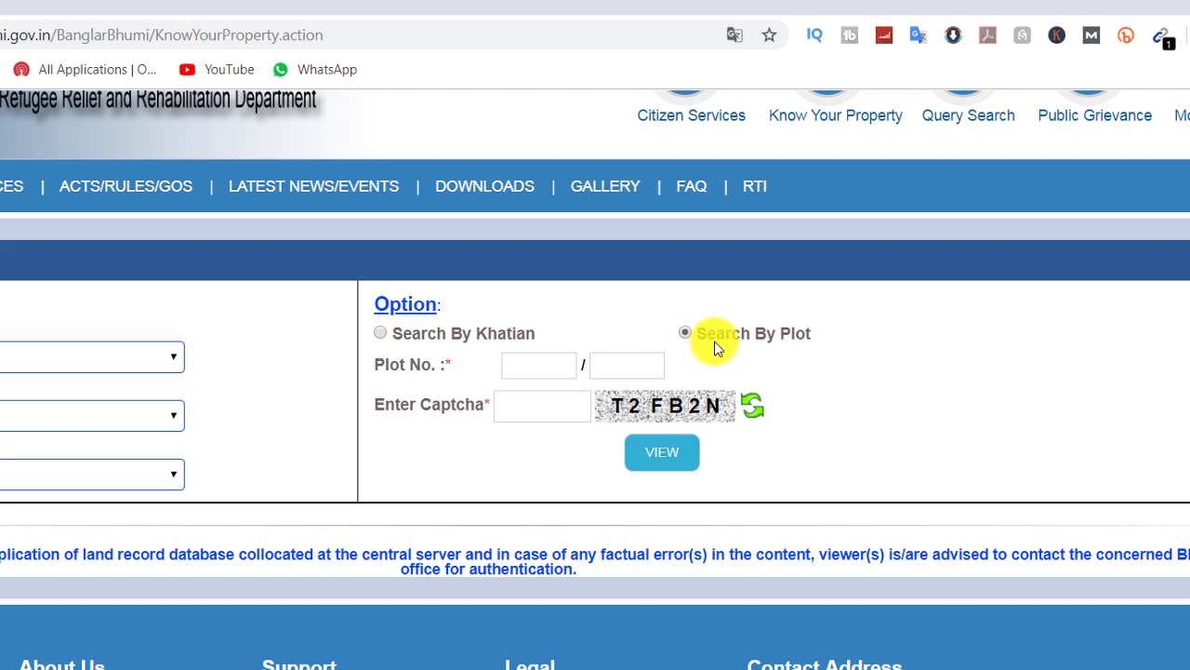
pyautogui.click(383, 333)
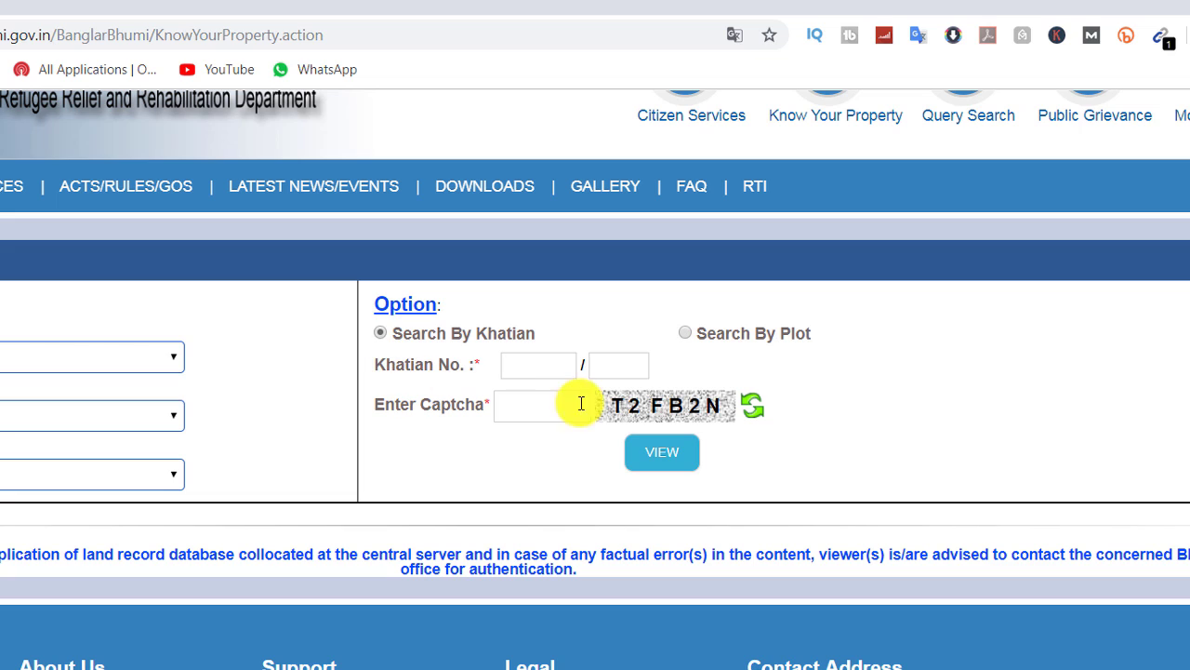
pyautogui.click(538, 369)
pyautogui.write('10')
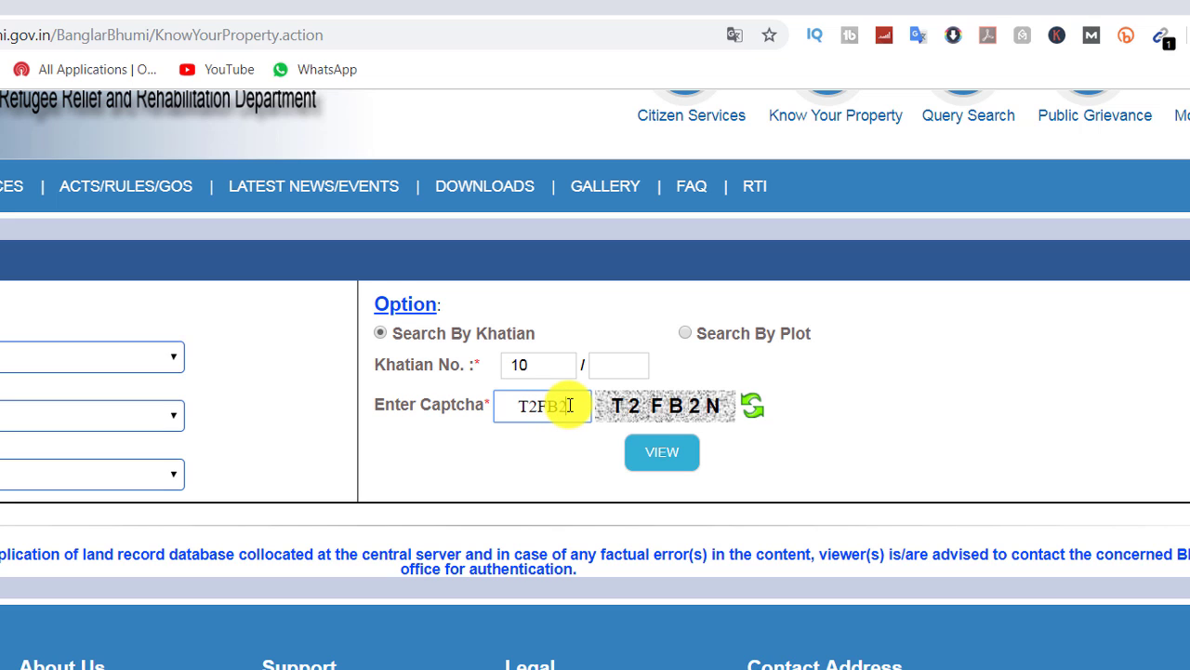
pyautogui.write('B2N')
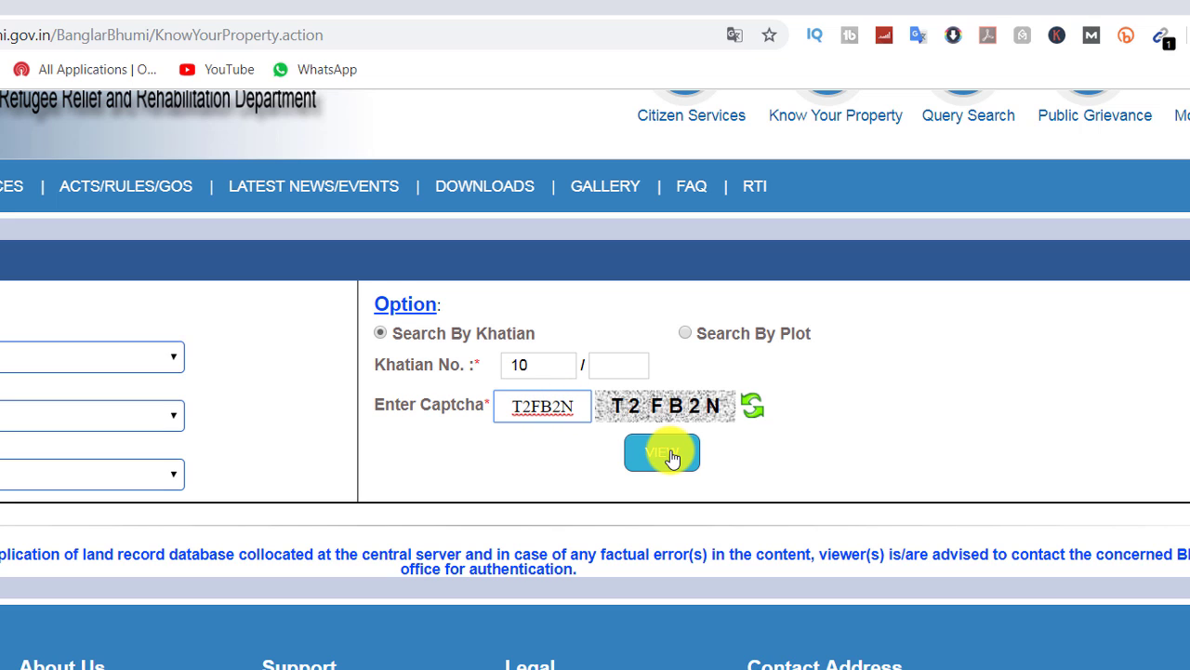
pyautogui.click(672, 455)
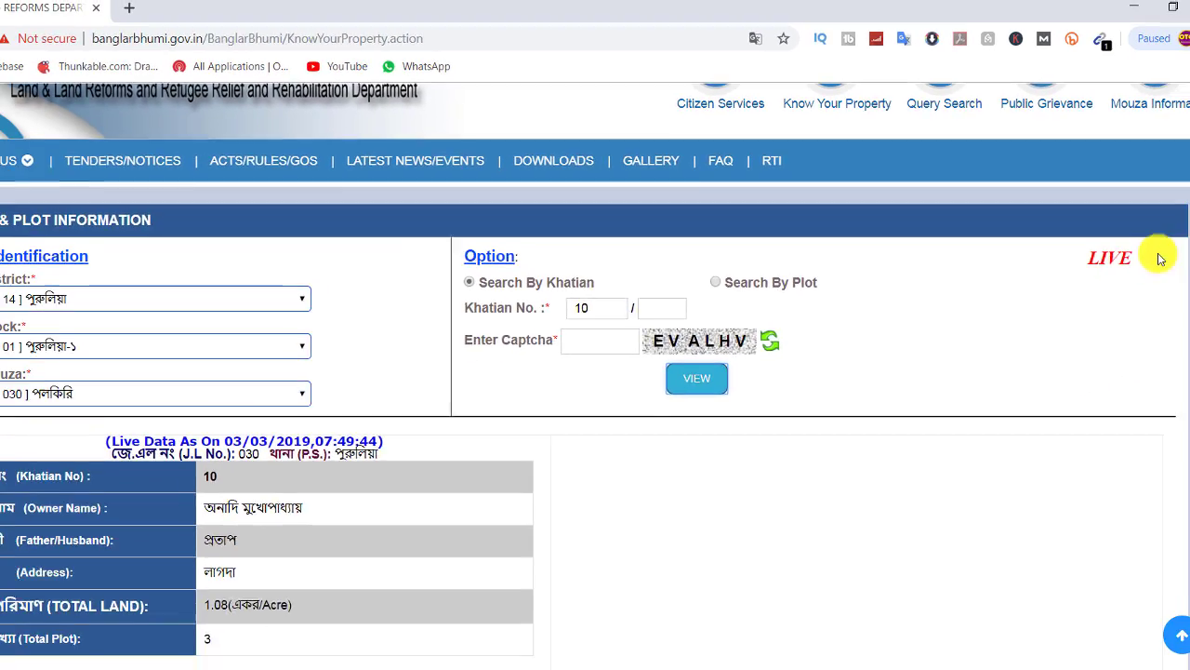
# Scroll through the Khatian 10 record and highlight the owner rows and plots 64, 67 and 238
pyautogui.moveTo(1178, 220); pyautogui.dragTo(1178, 324)
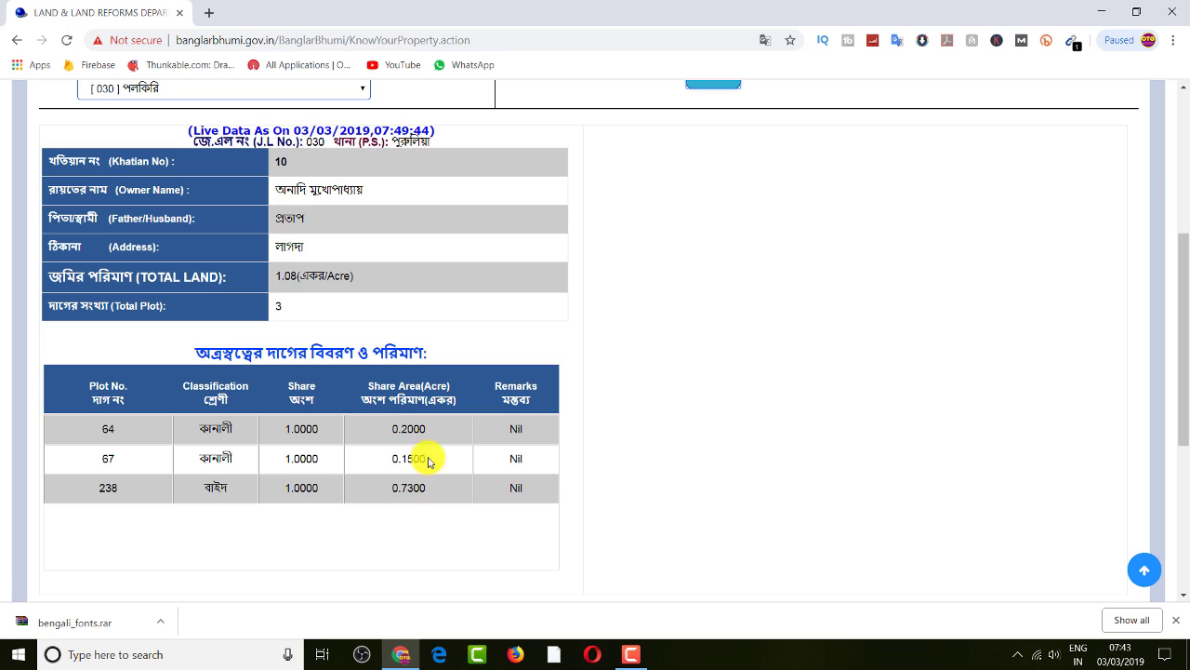
pyautogui.scroll(1, 619, 460)
pyautogui.scroll(1, 619, 462)
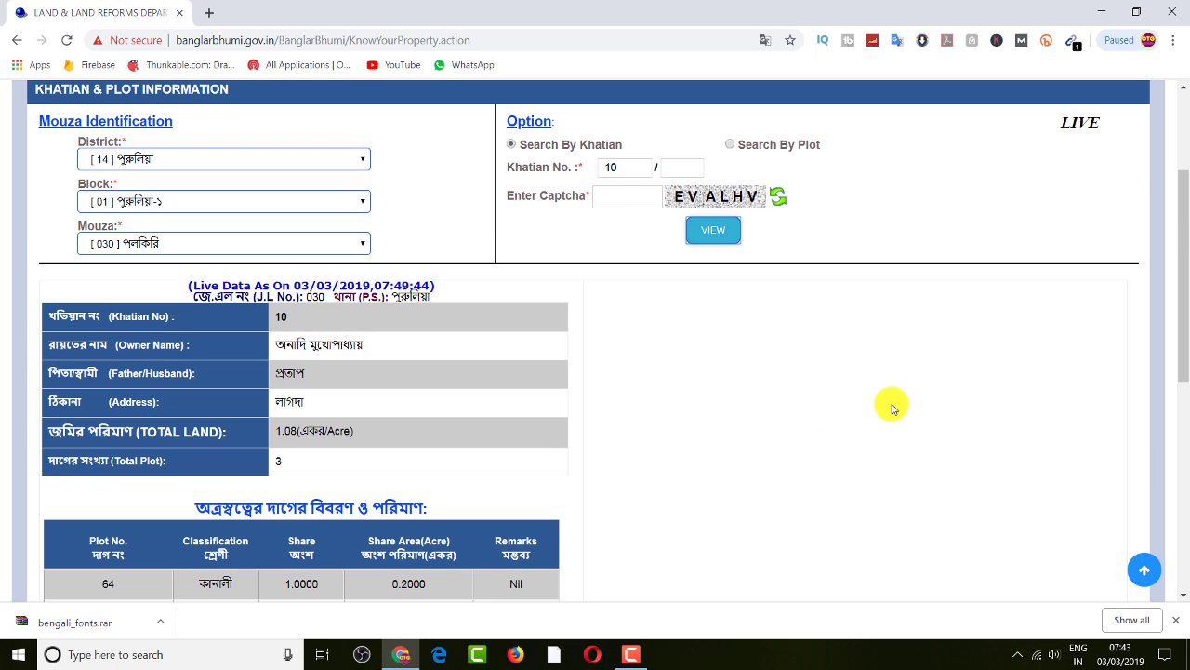
pyautogui.moveTo(129, 333); pyautogui.dragTo(353, 486)
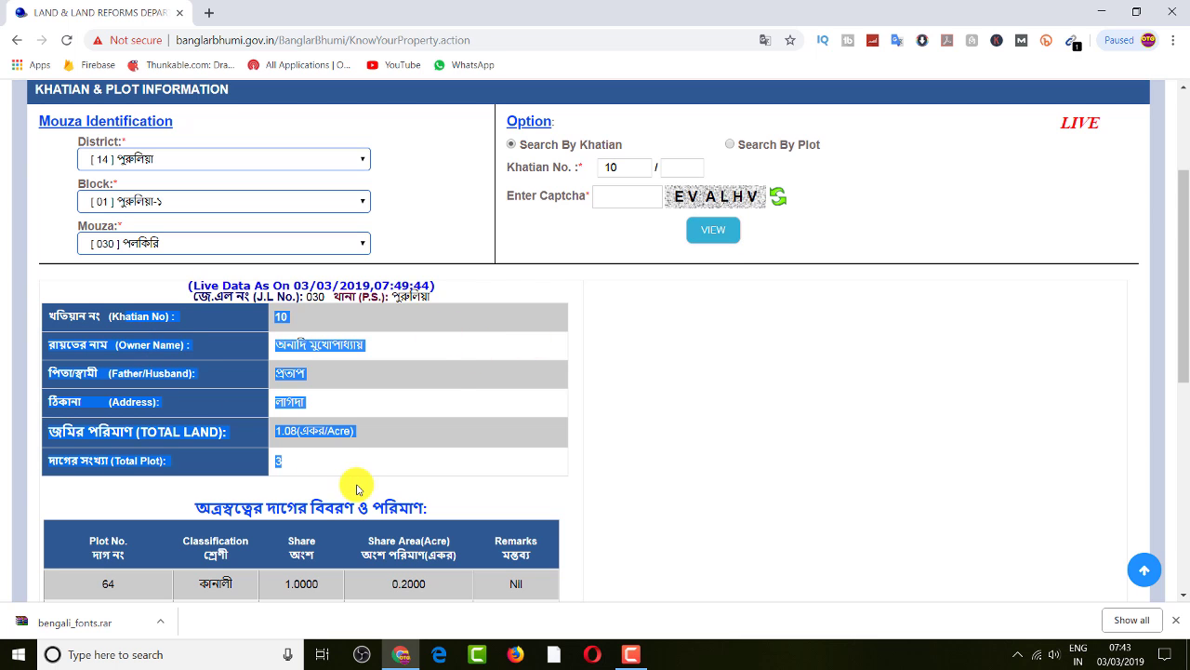
pyautogui.scroll(-3, 441, 388)
pyautogui.moveTo(226, 349); pyautogui.dragTo(510, 394)
pyautogui.scroll(3, 525, 395)
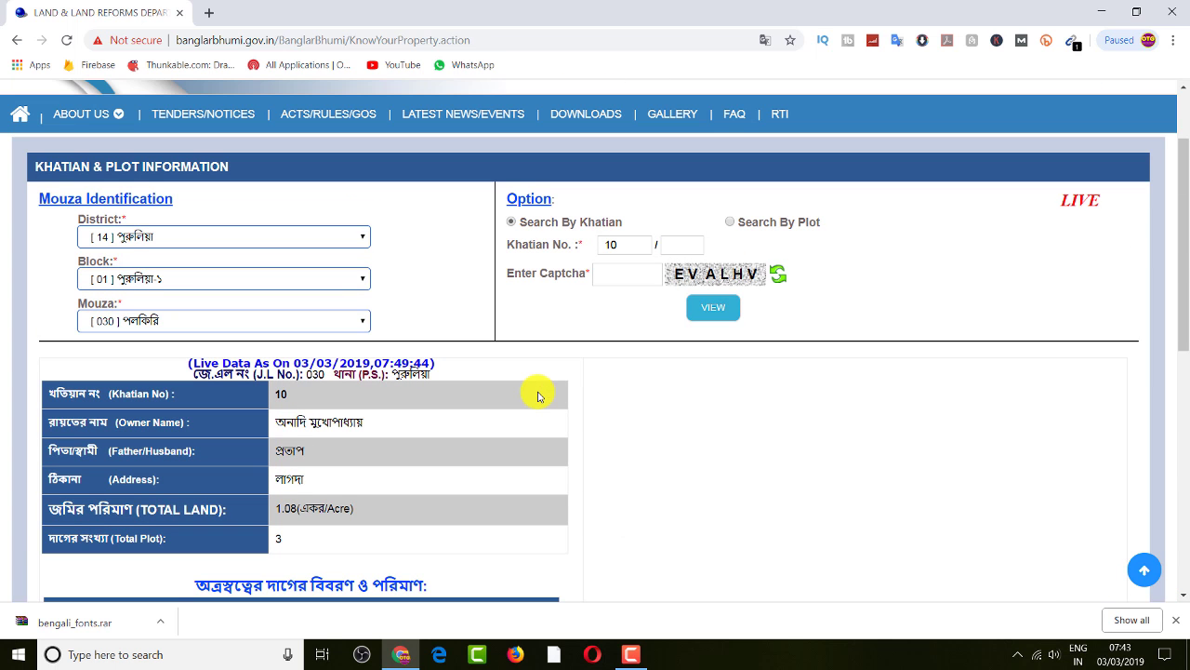
pyautogui.scroll(-2, 689, 388)
pyautogui.click(719, 370)
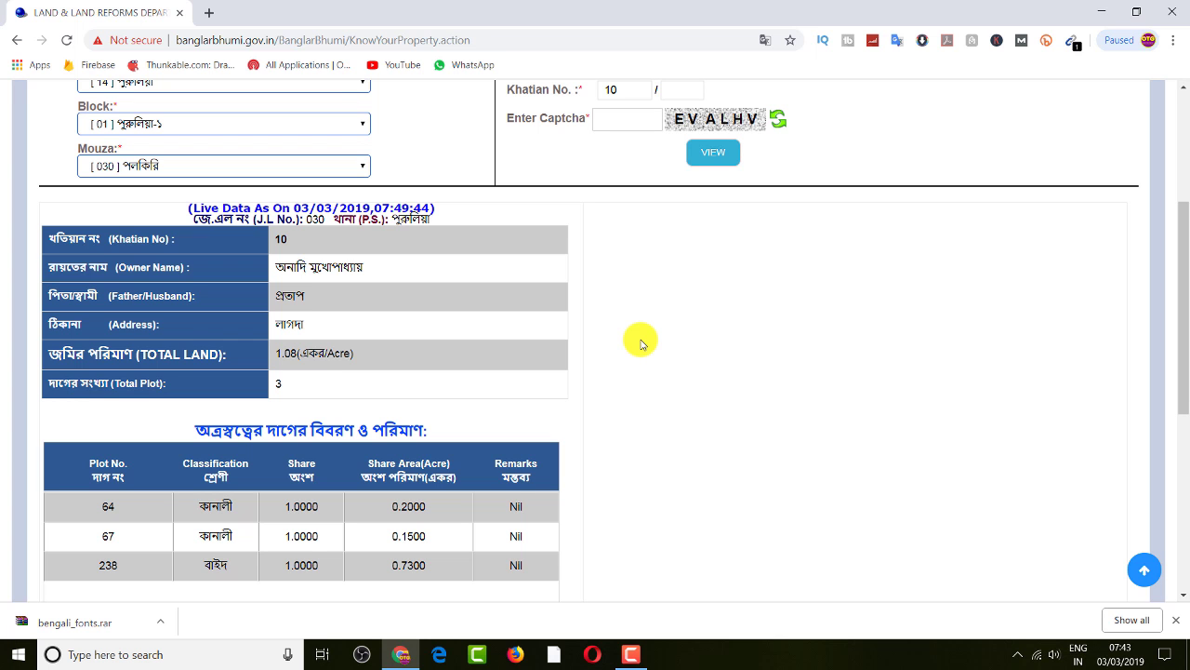
pyautogui.click(1175, 47)
pyautogui.click(775, 301)
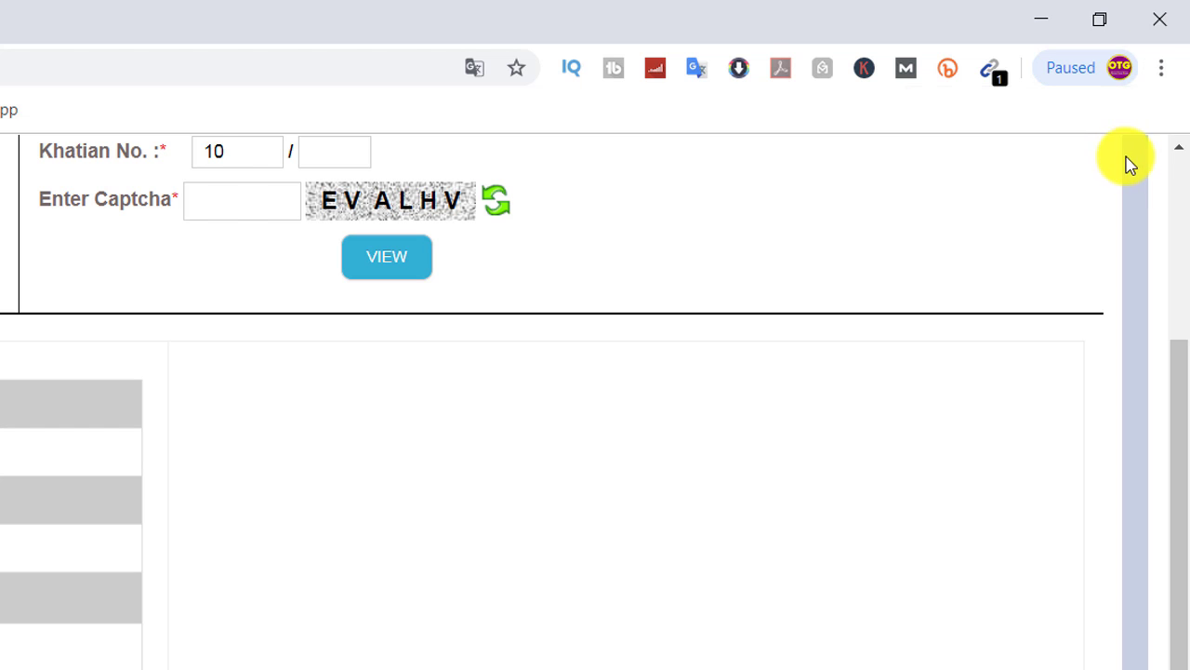
pyautogui.click(1163, 67)
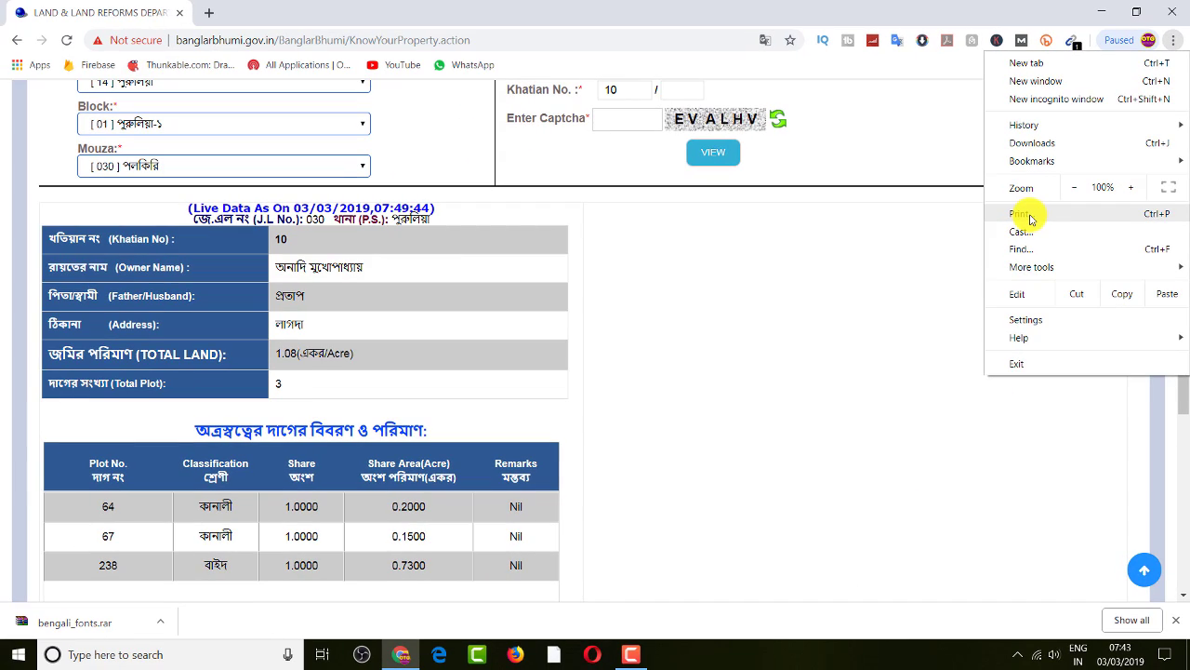
pyautogui.click(1031, 217)
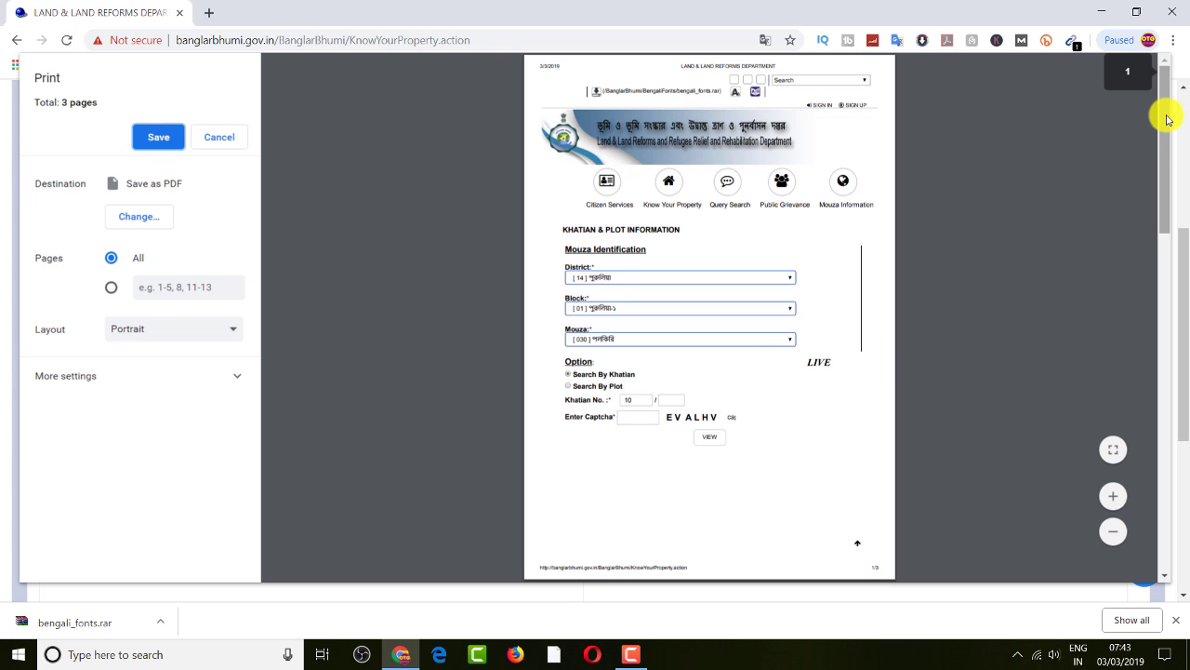
pyautogui.moveTo(1162, 111); pyautogui.dragTo(1162, 297)
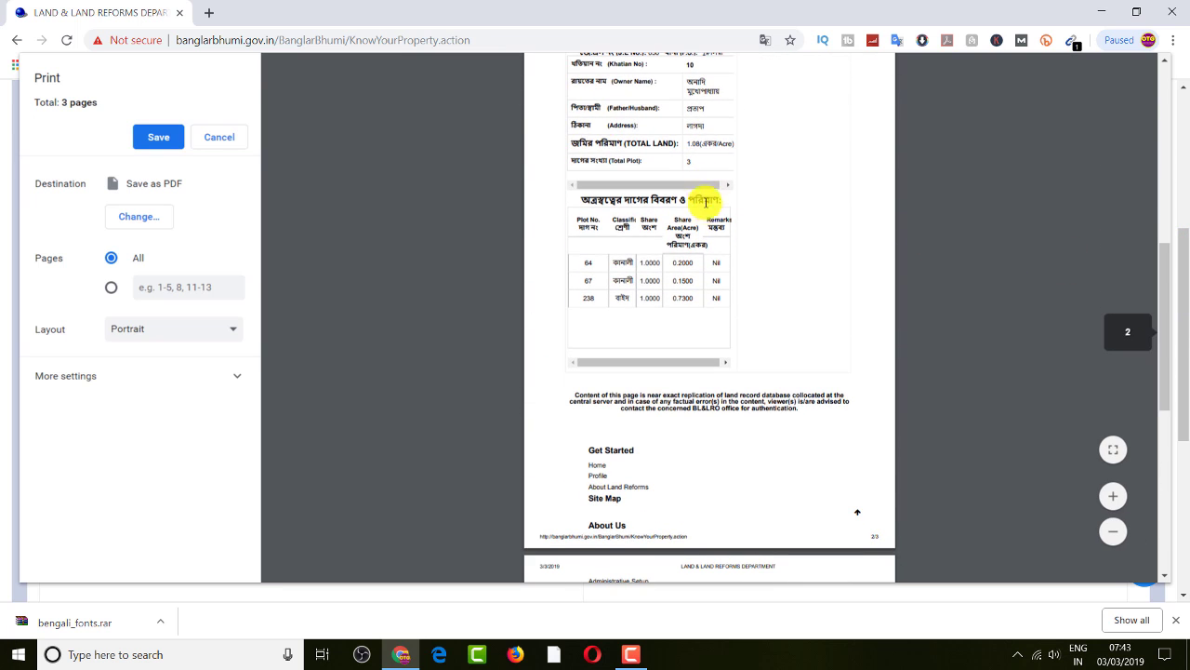
pyautogui.scroll(3, 707, 202)
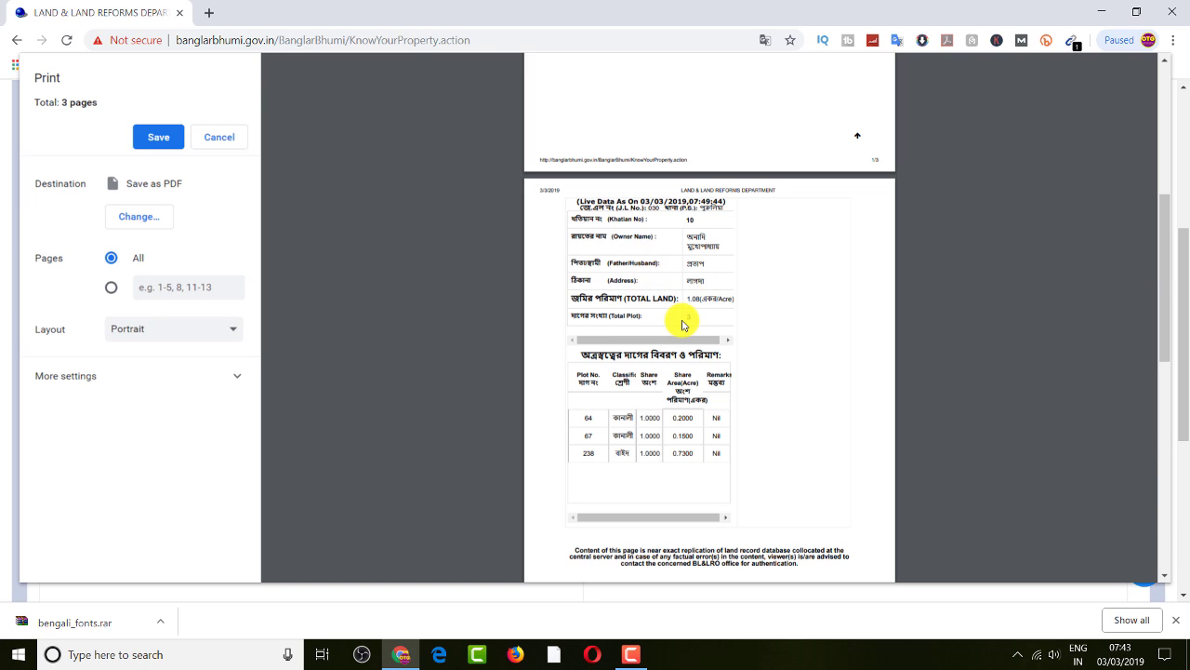
pyautogui.click(227, 139)
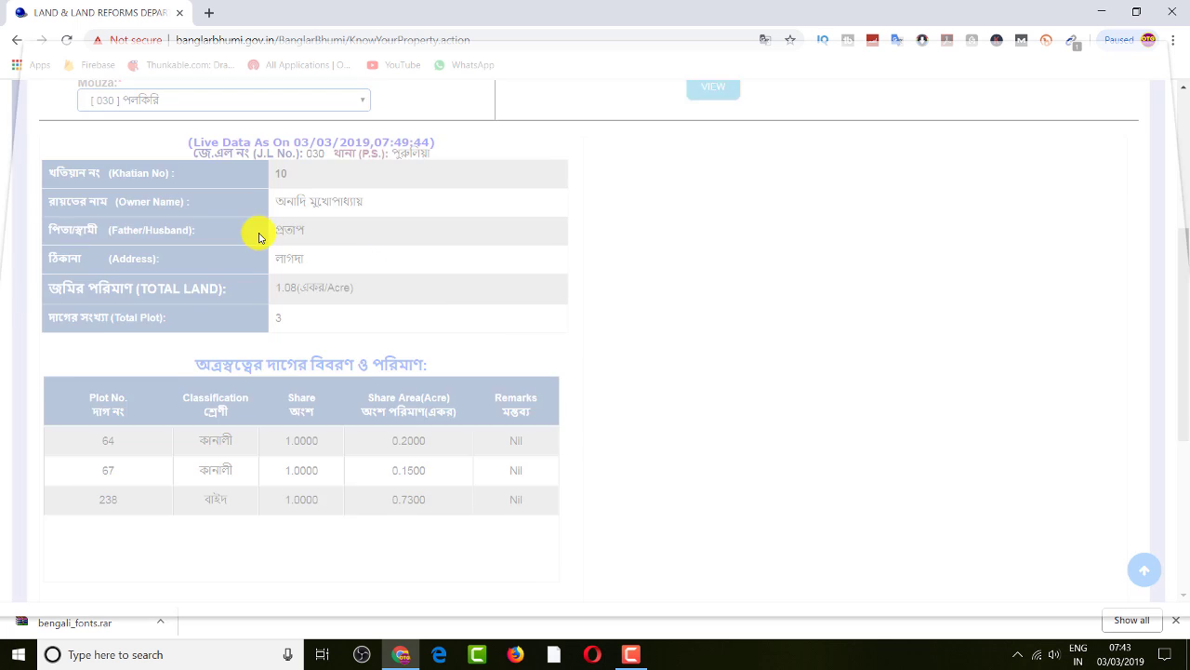
# Save the page to the Desktop as 'LAND & LAND REFORMS DEPARTMENT.html', Webpage Complete
pyautogui.click(1174, 40)
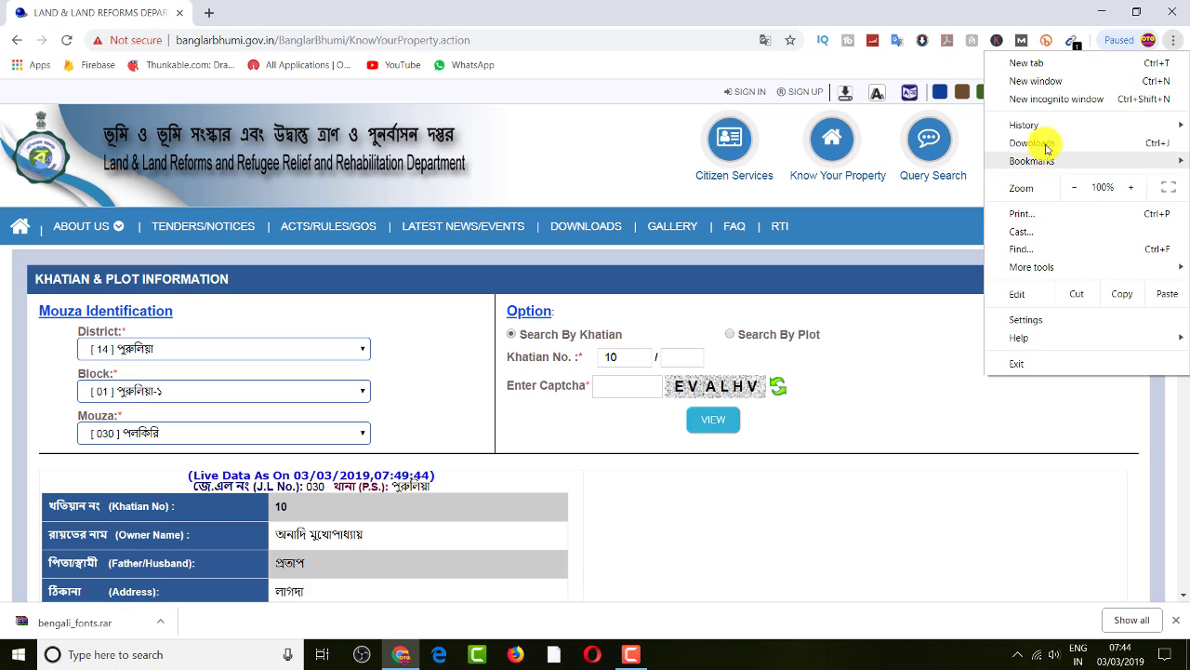
pyautogui.moveTo(1049, 272)
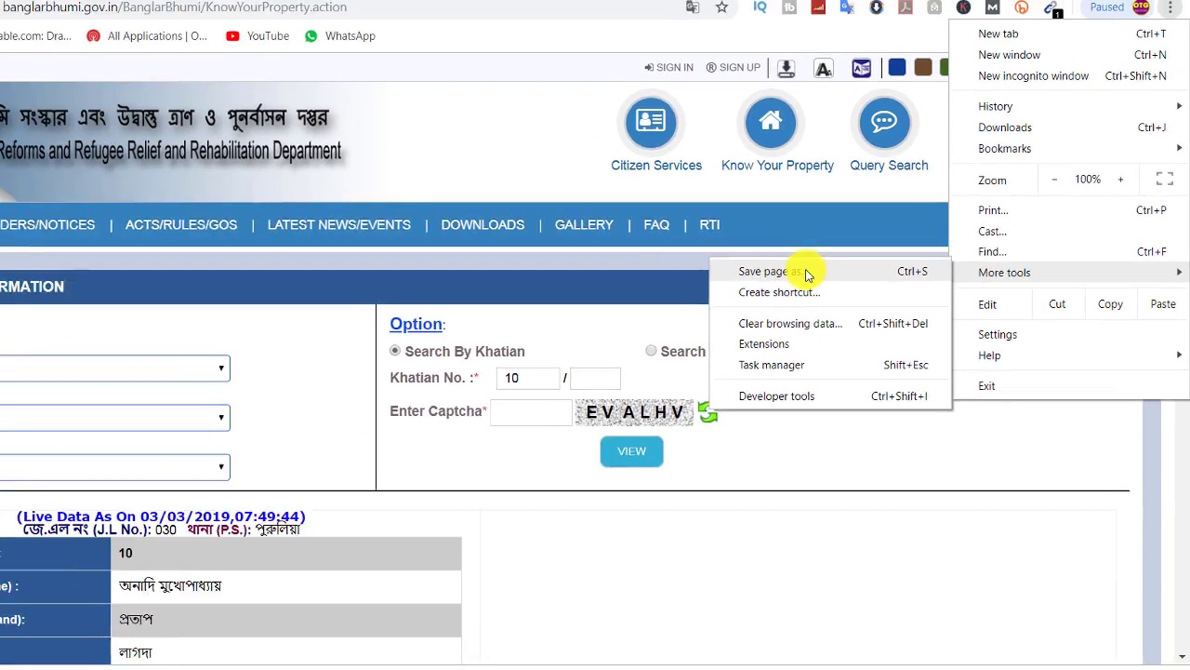
pyautogui.click(785, 290)
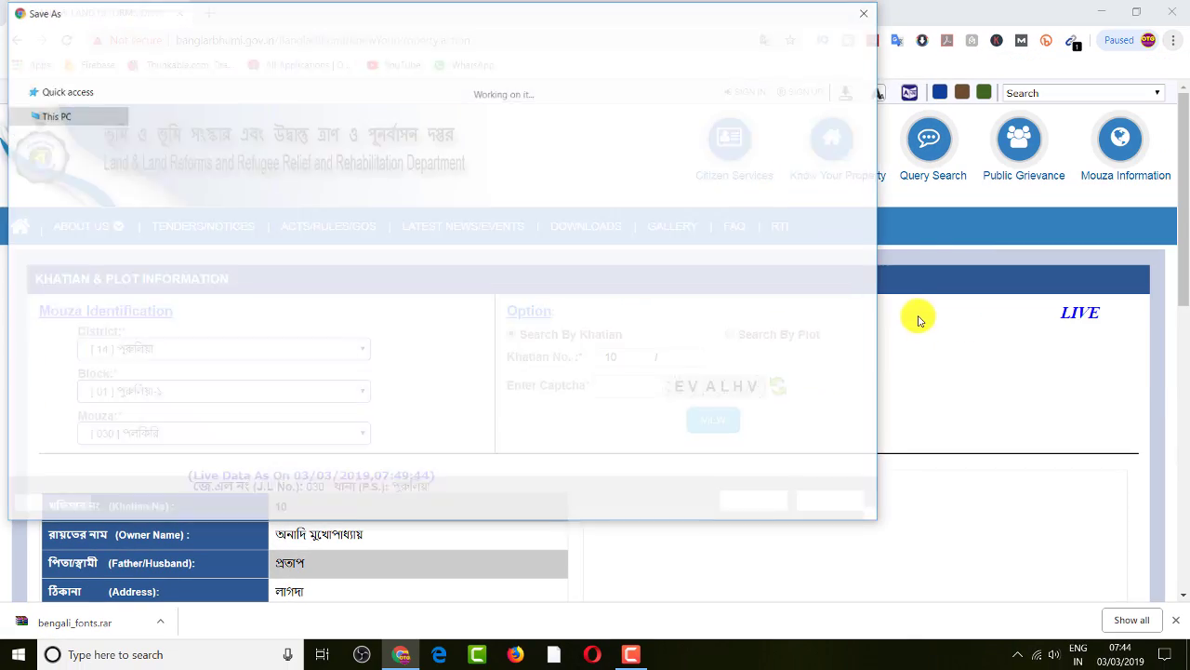
pyautogui.scroll(2, 116, 232)
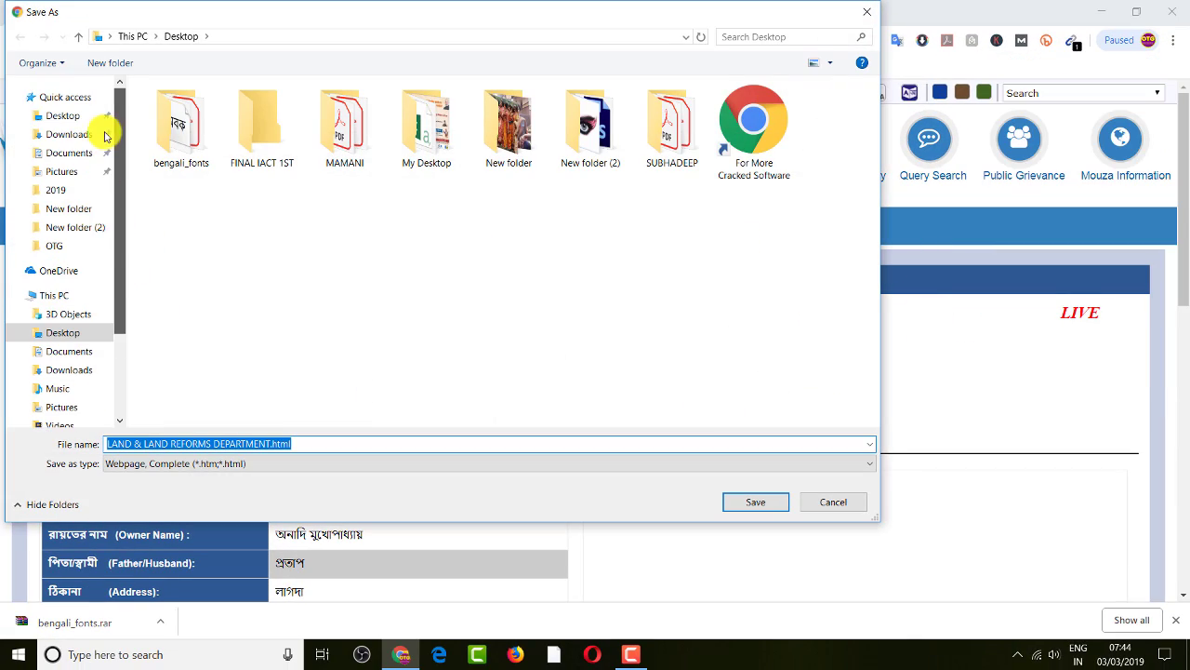
pyautogui.click(61, 117)
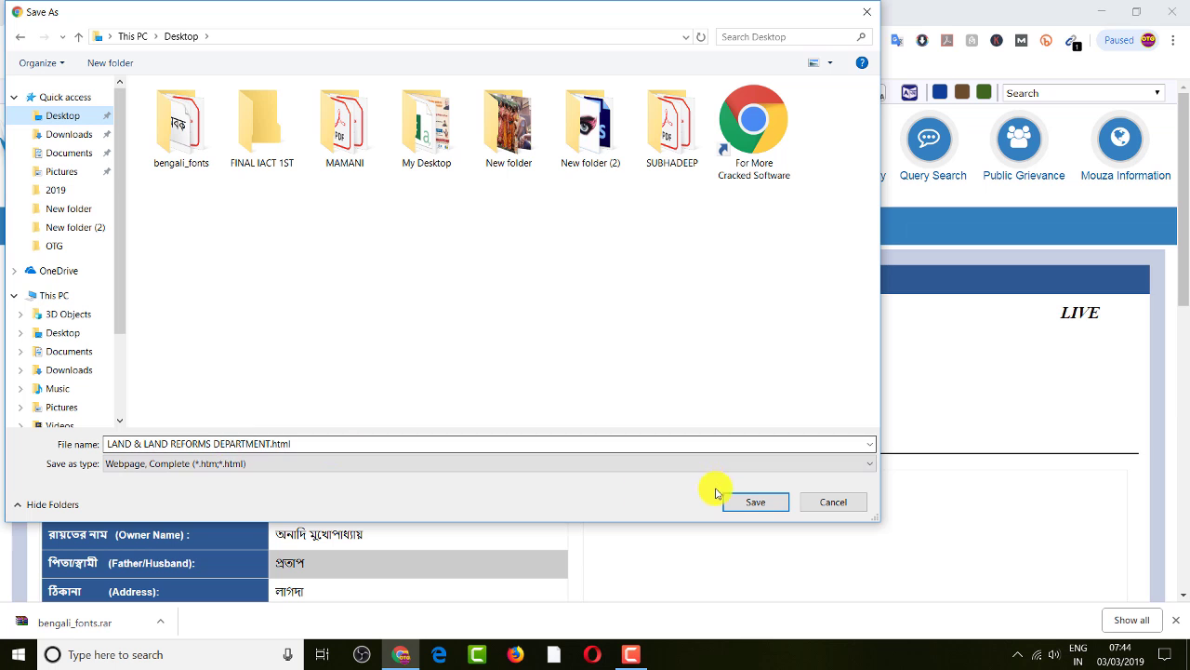
pyautogui.click(756, 503)
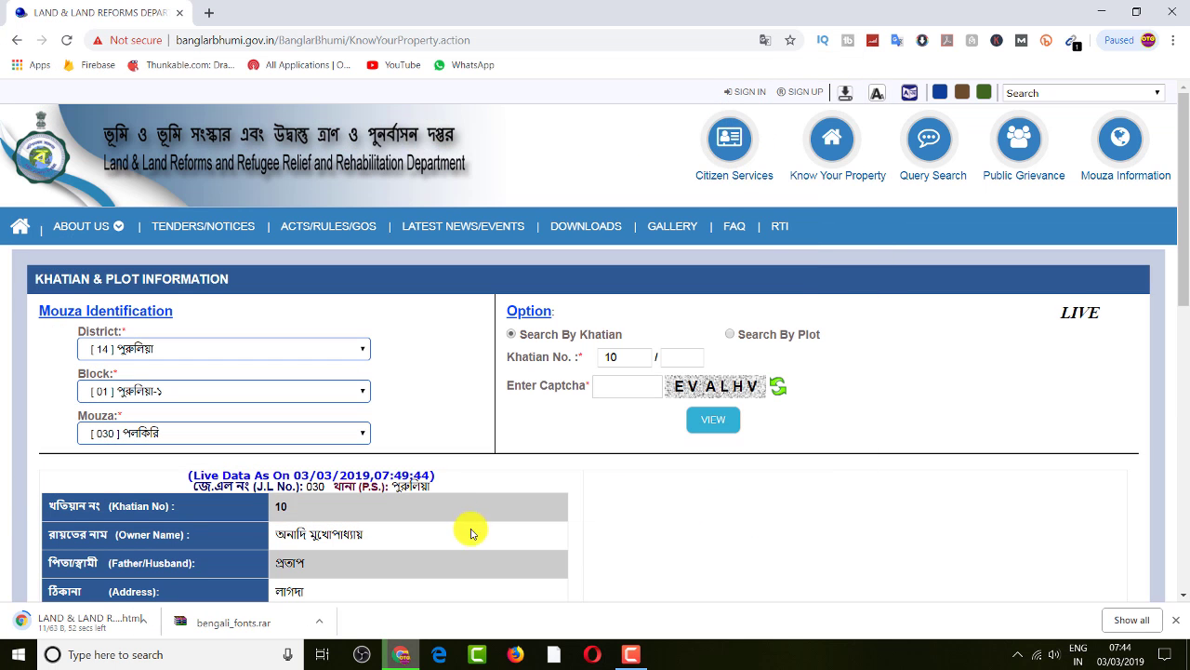
# Minimize Chrome and refresh the desktop so the saved HTML file appears
pyautogui.click(1103, 12)
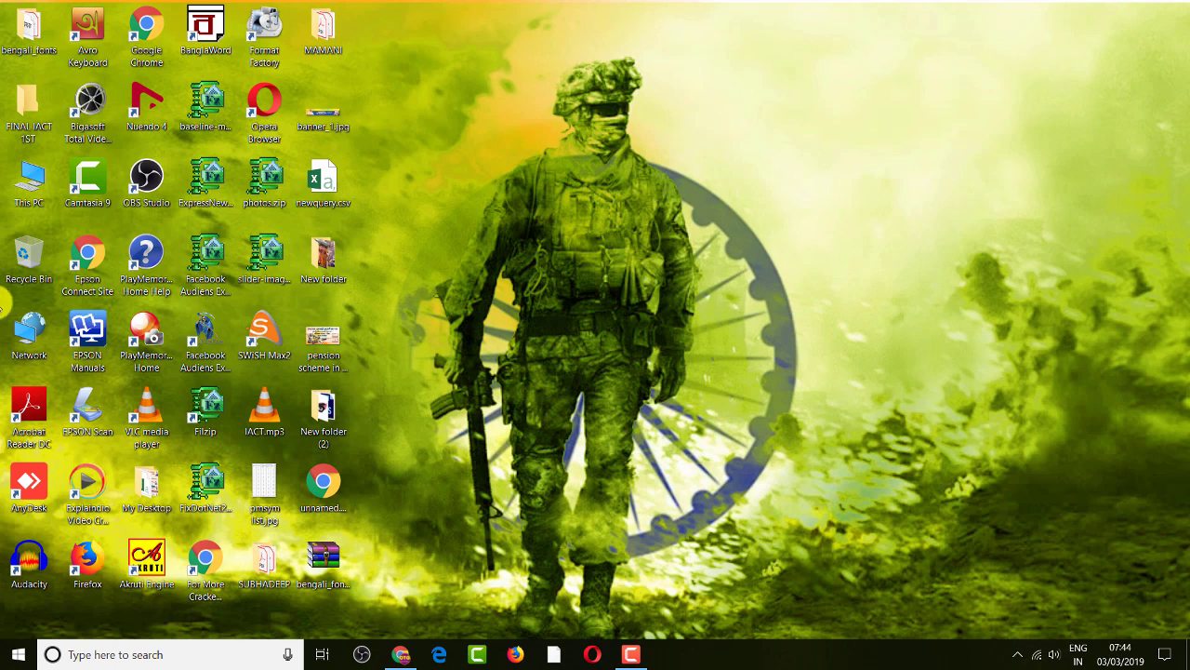
pyautogui.rightClick(655, 185)
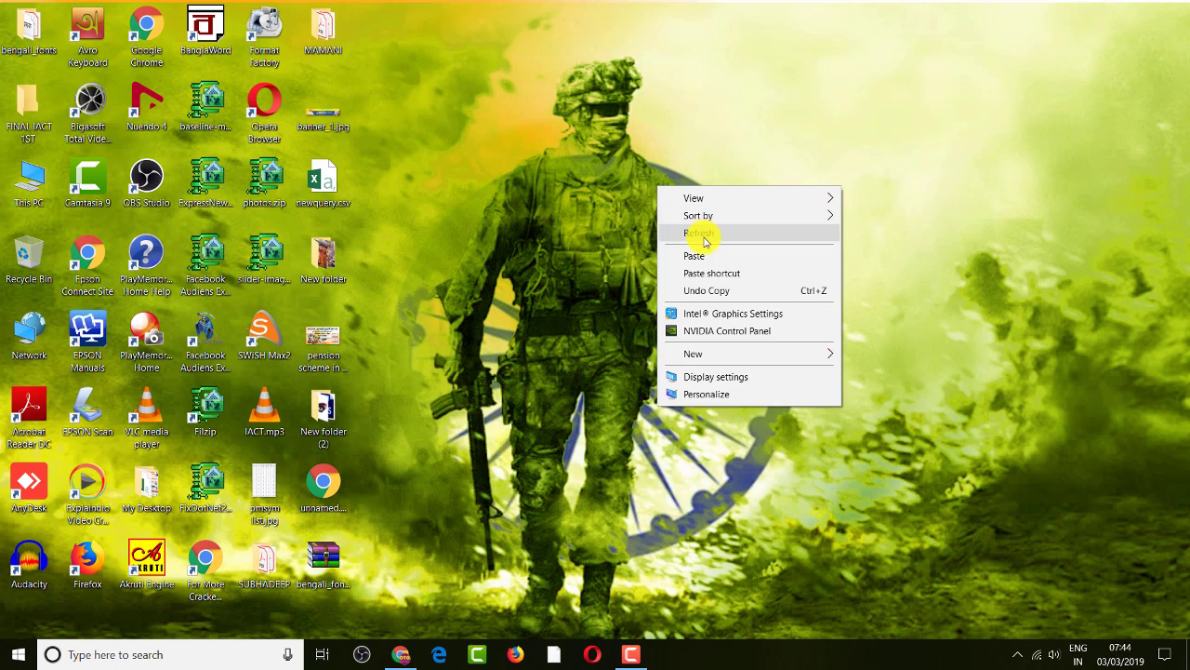
pyautogui.click(675, 232)
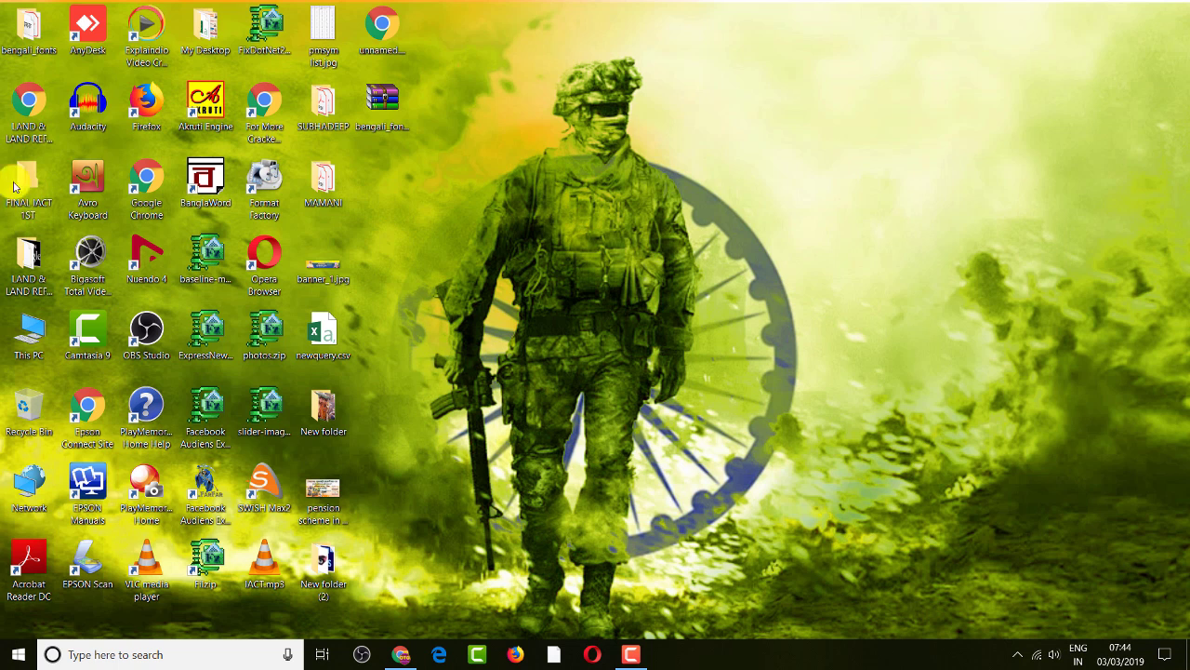
# Open 'LAND & LAND REFORMS DEPARTMENT.html' in Word
pyautogui.rightClick(31, 101)
pyautogui.moveTo(99, 194)
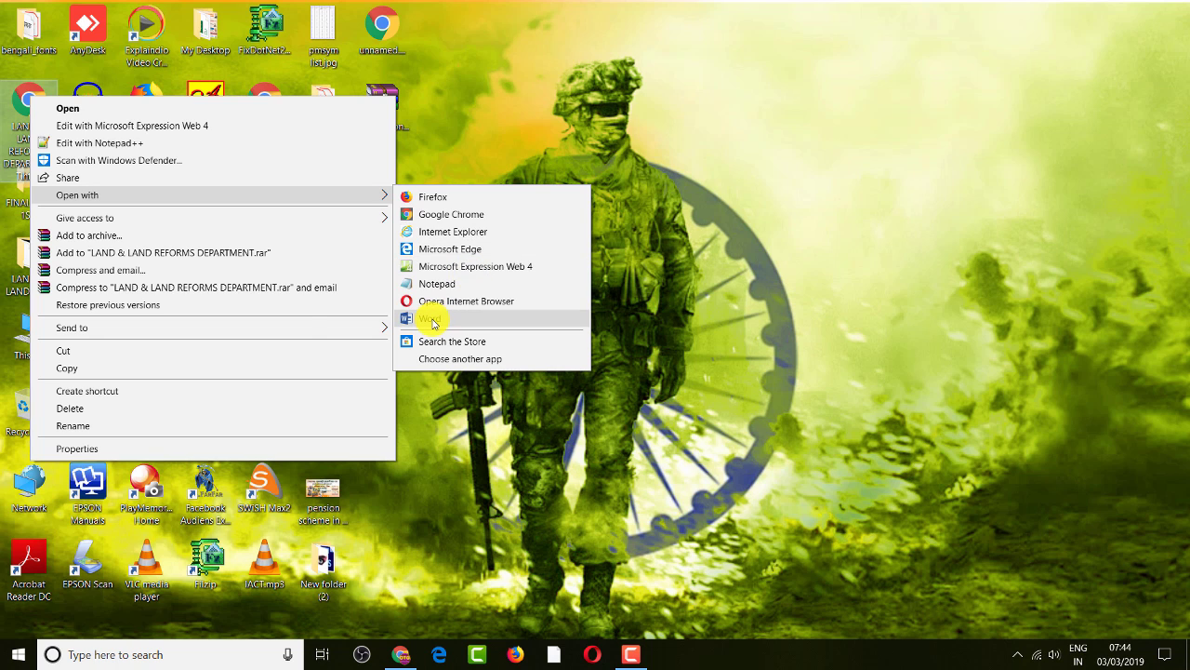
pyautogui.click(431, 319)
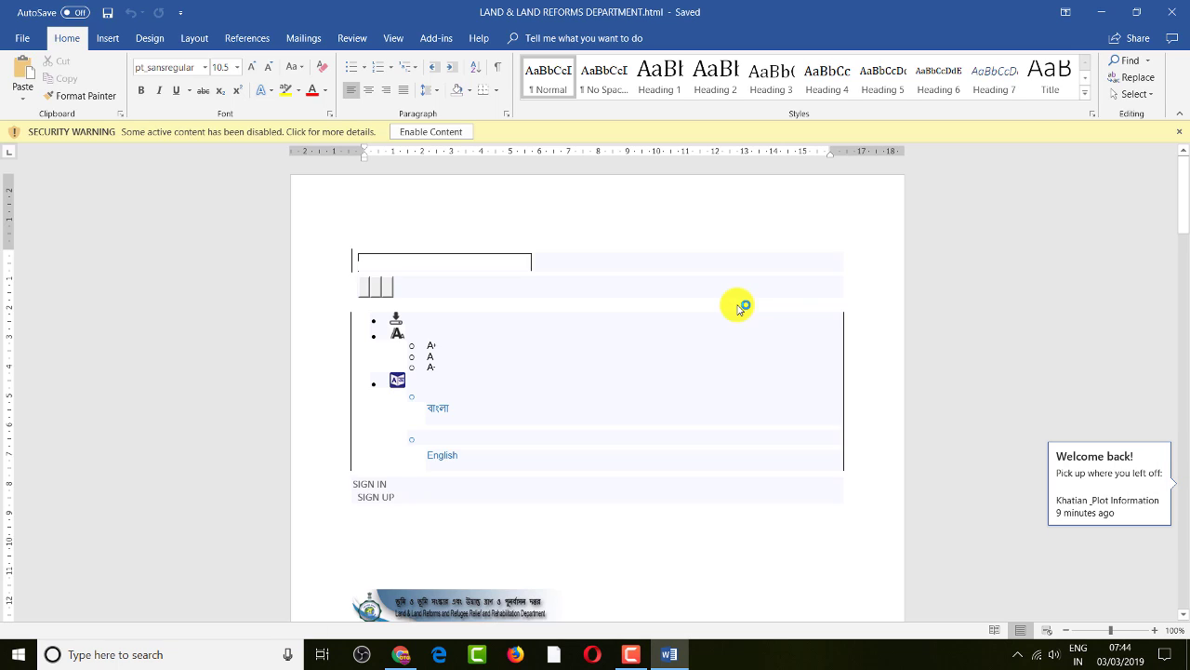
# Enable content and delete the footer text from FAQ through the contact lines
pyautogui.click(450, 131)
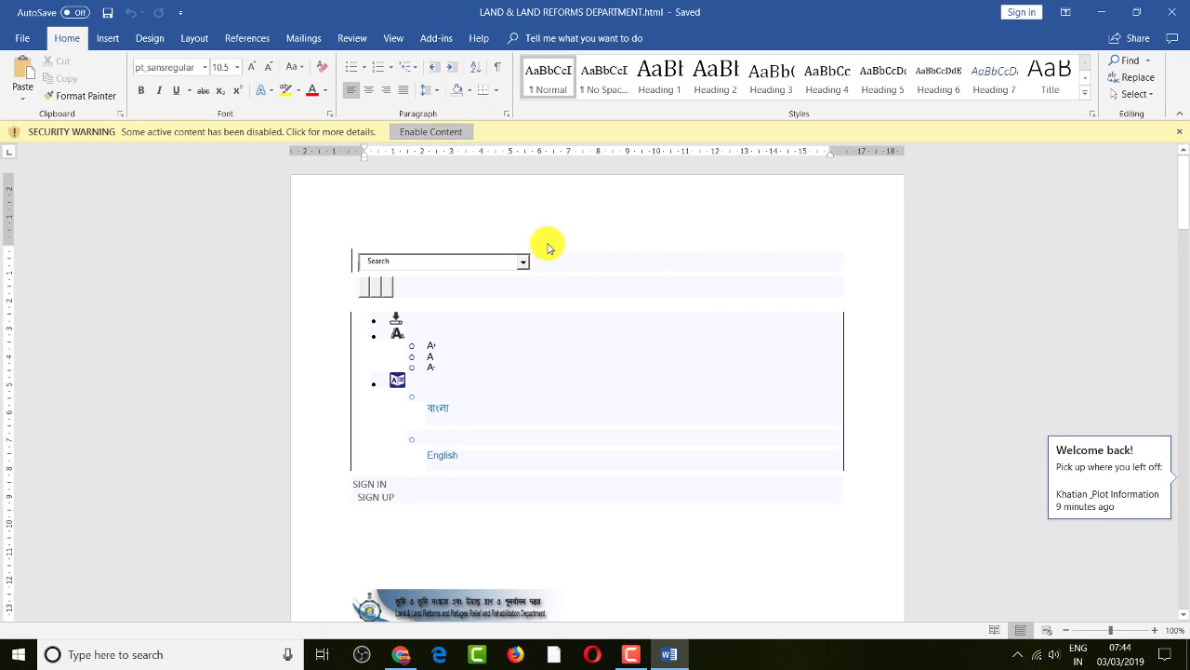
pyautogui.scroll(-4, 665, 330)
pyautogui.scroll(-17, 667, 331)
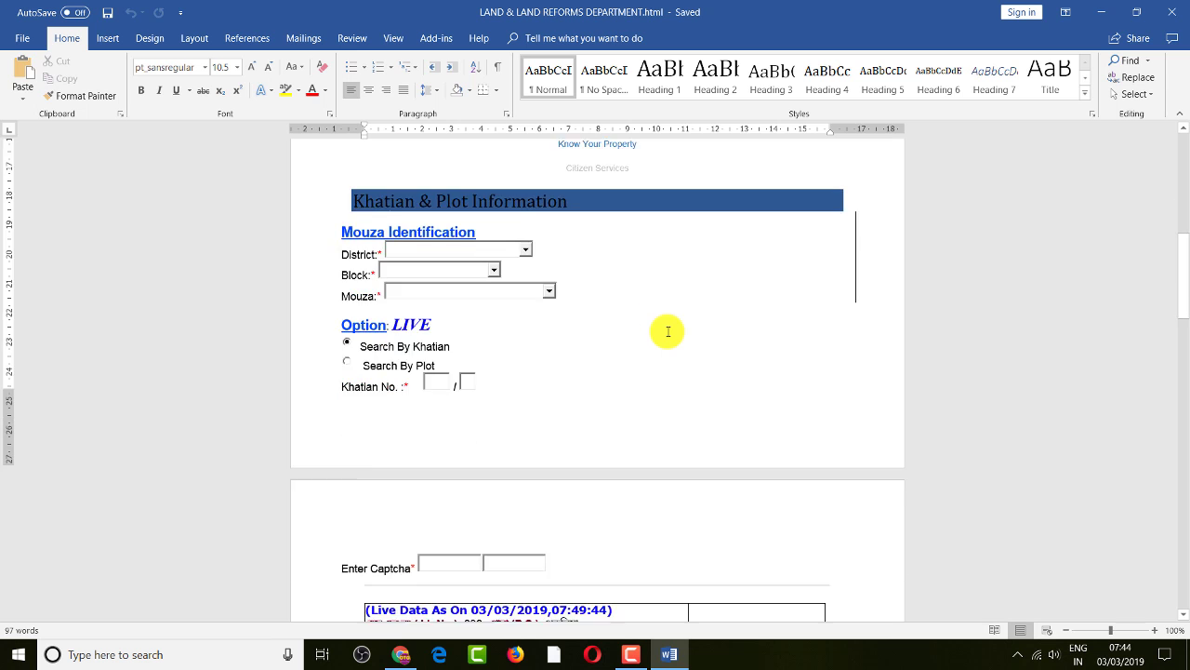
pyautogui.scroll(-6, 679, 366)
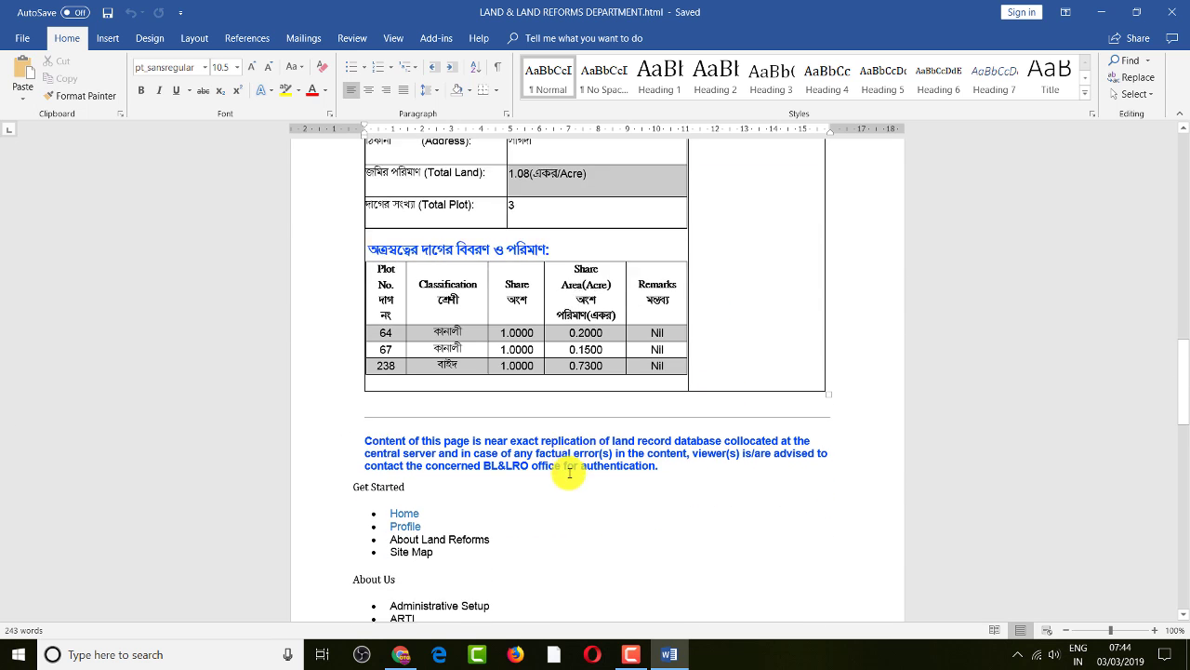
pyautogui.scroll(-9, 582, 455)
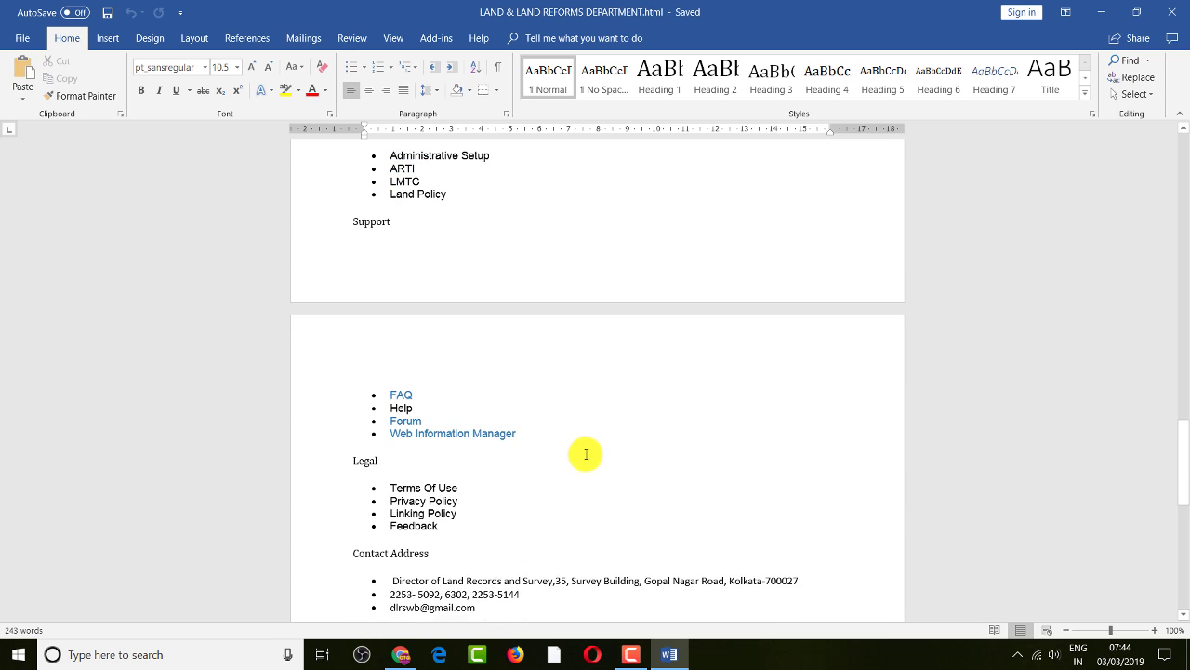
pyautogui.scroll(1, 583, 455)
pyautogui.moveTo(402, 372); pyautogui.dragTo(545, 601)
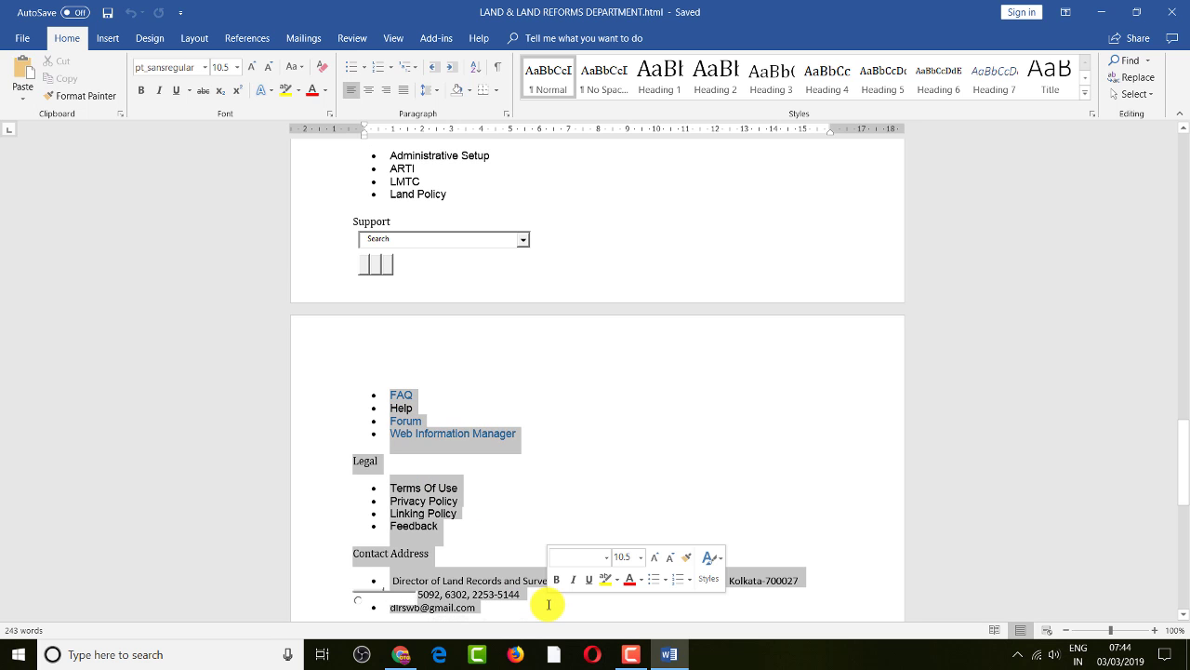
pyautogui.press('Delete')
# Delete the page header content down to Mouza Information
pyautogui.scroll(20, 606, 522)
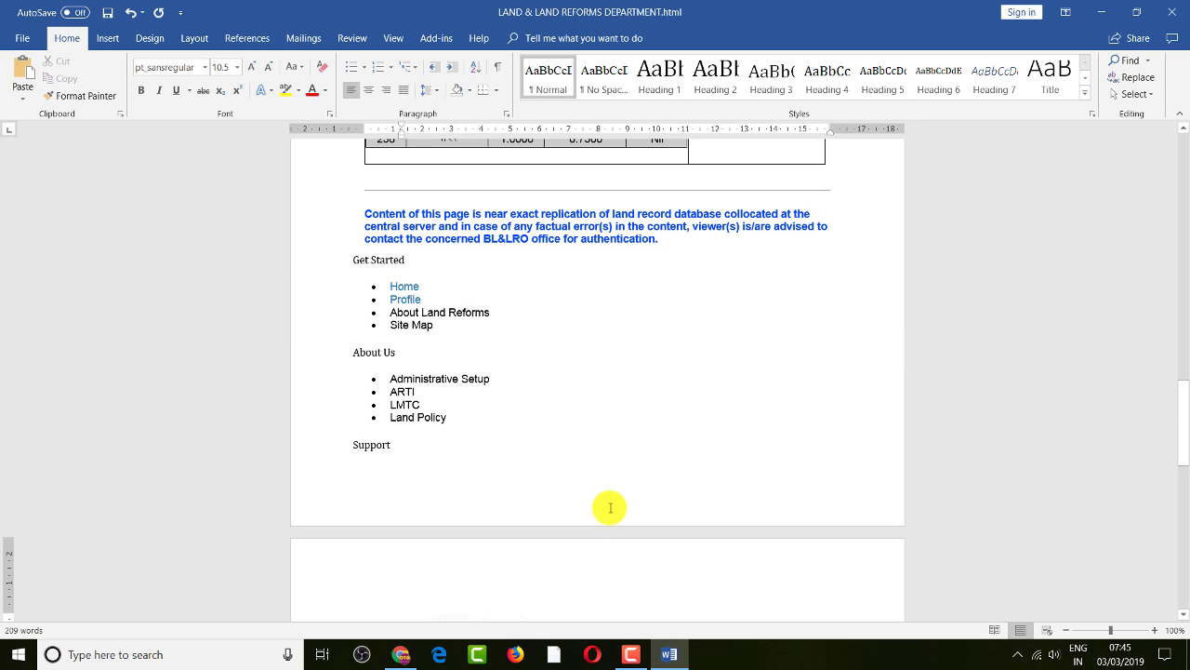
pyautogui.scroll(8, 594, 459)
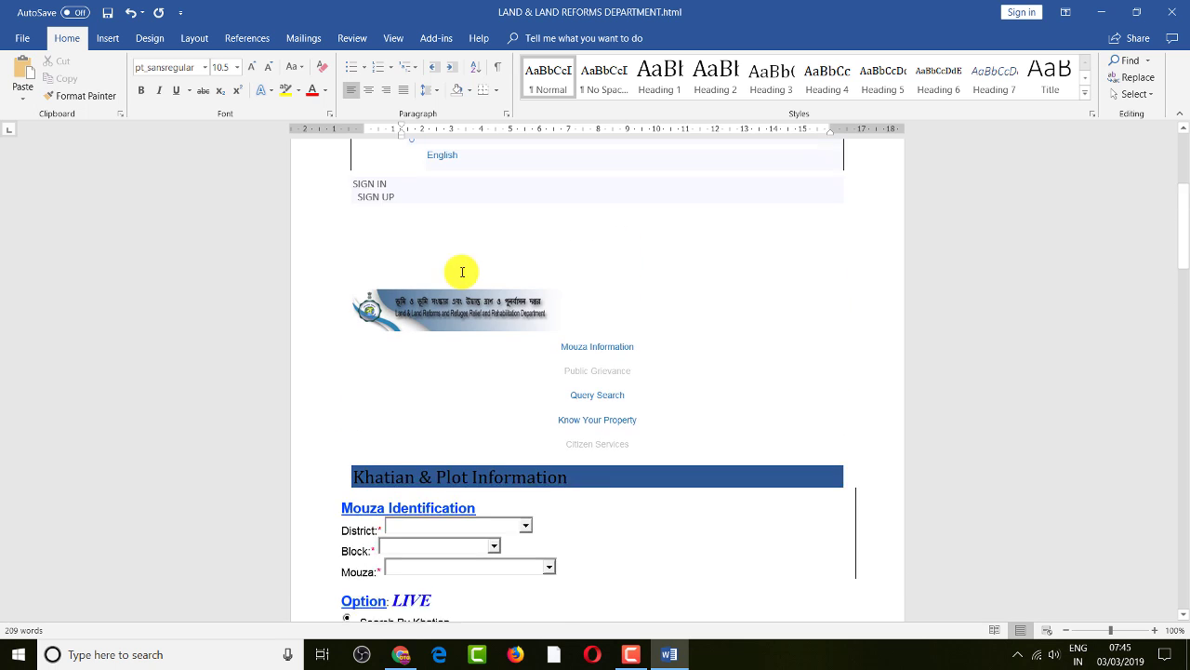
pyautogui.click(449, 215)
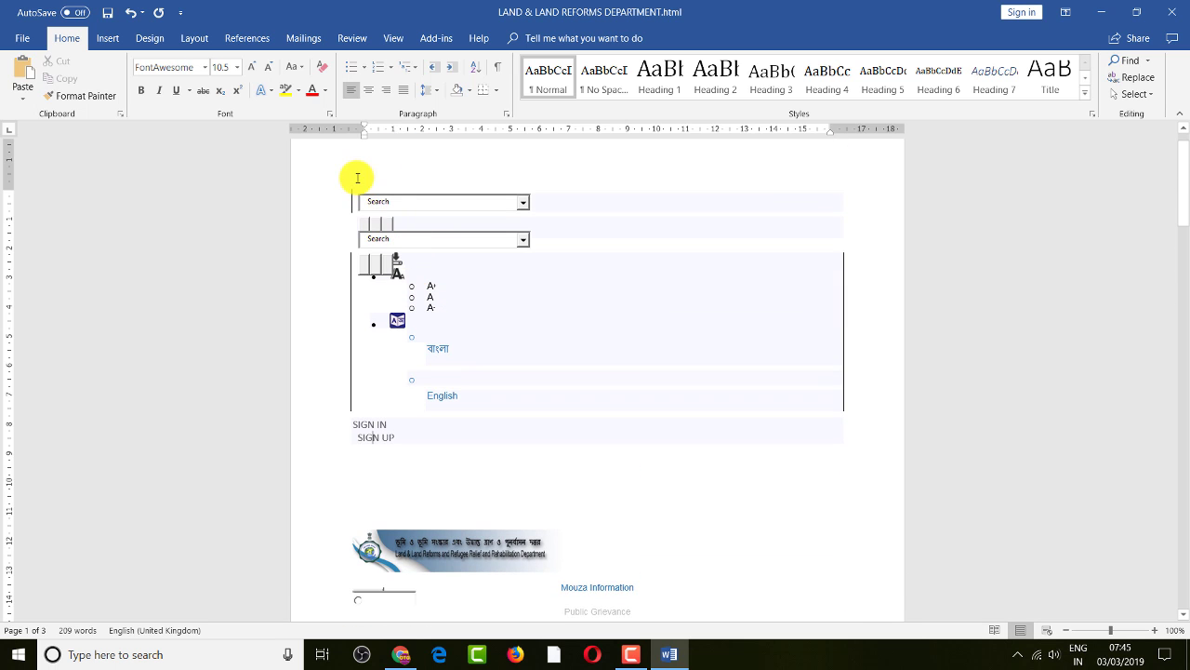
pyautogui.moveTo(354, 177); pyautogui.dragTo(688, 383)
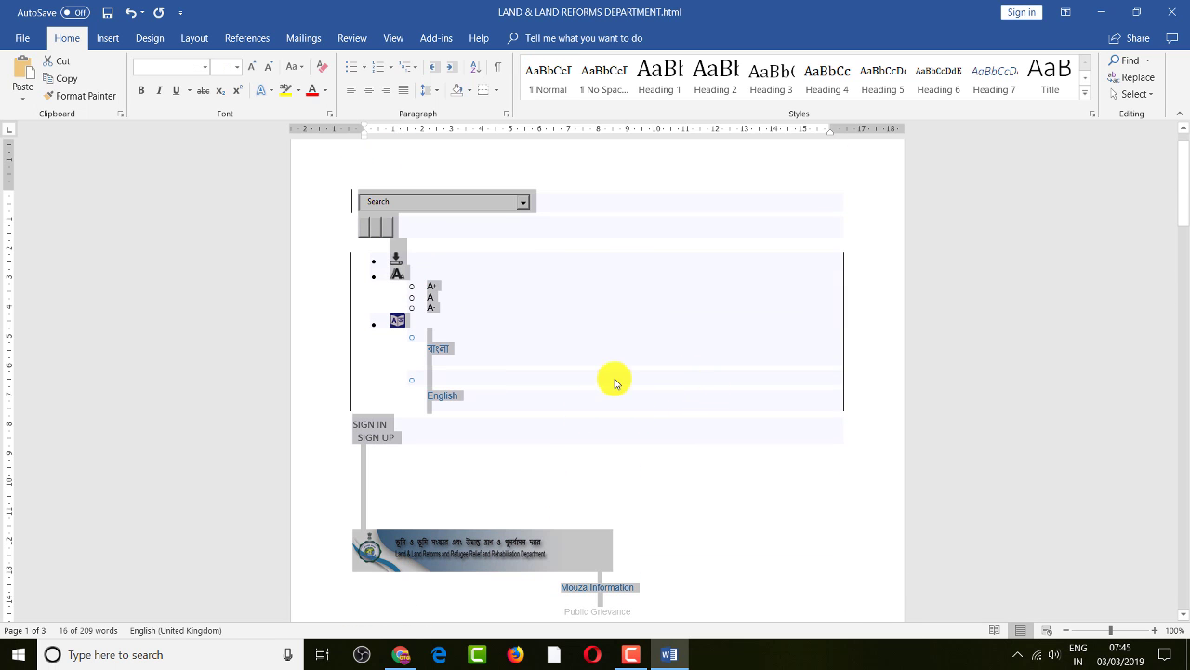
pyautogui.press('Delete')
# Delete the Support picture, the disclaimer and the remaining footer links
pyautogui.scroll(-15, 552, 325)
pyautogui.click(535, 345)
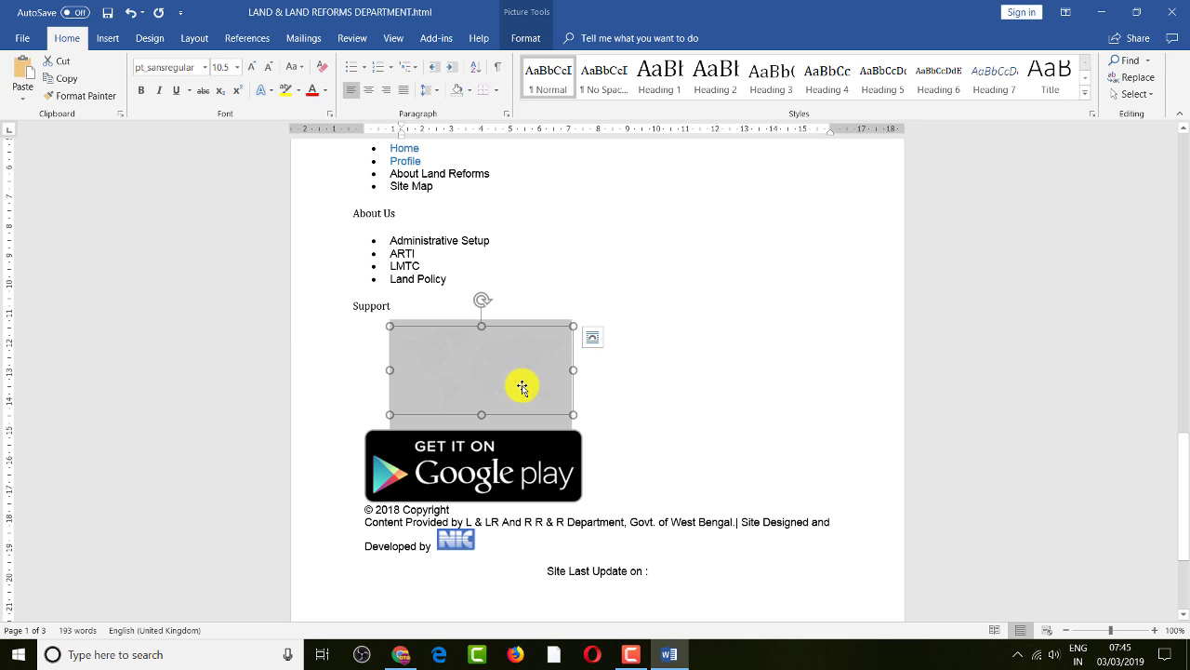
pyautogui.press('Delete')
pyautogui.scroll(5, 766, 306)
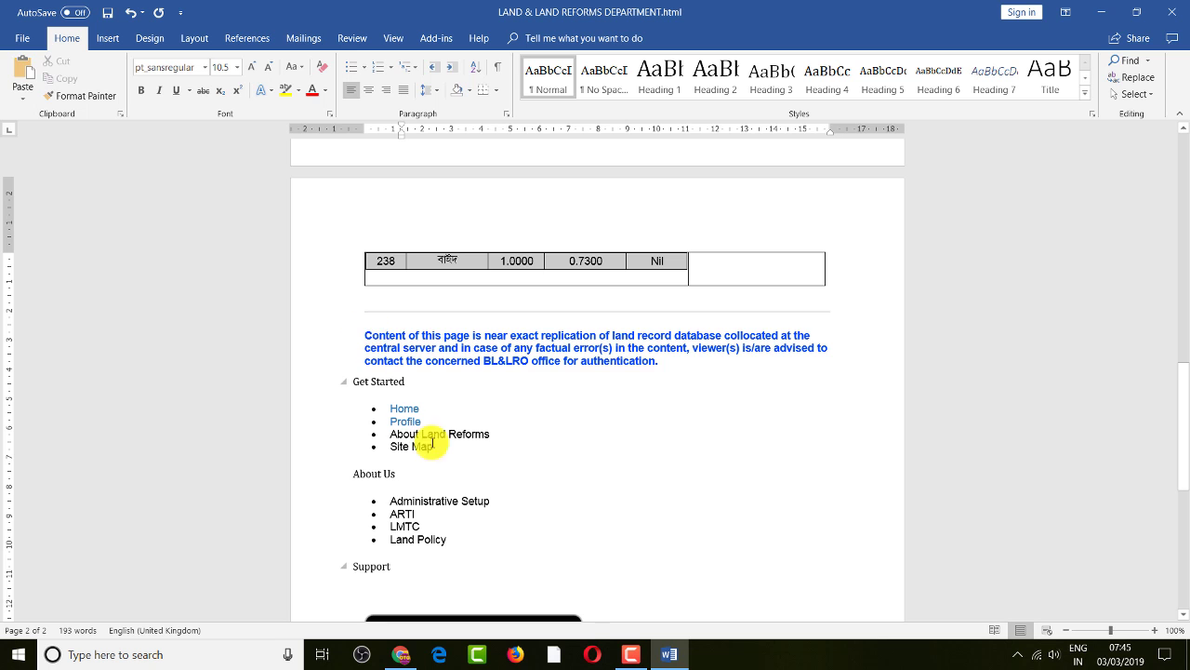
pyautogui.moveTo(545, 592); pyautogui.dragTo(580, 627)
pyautogui.press('Delete')
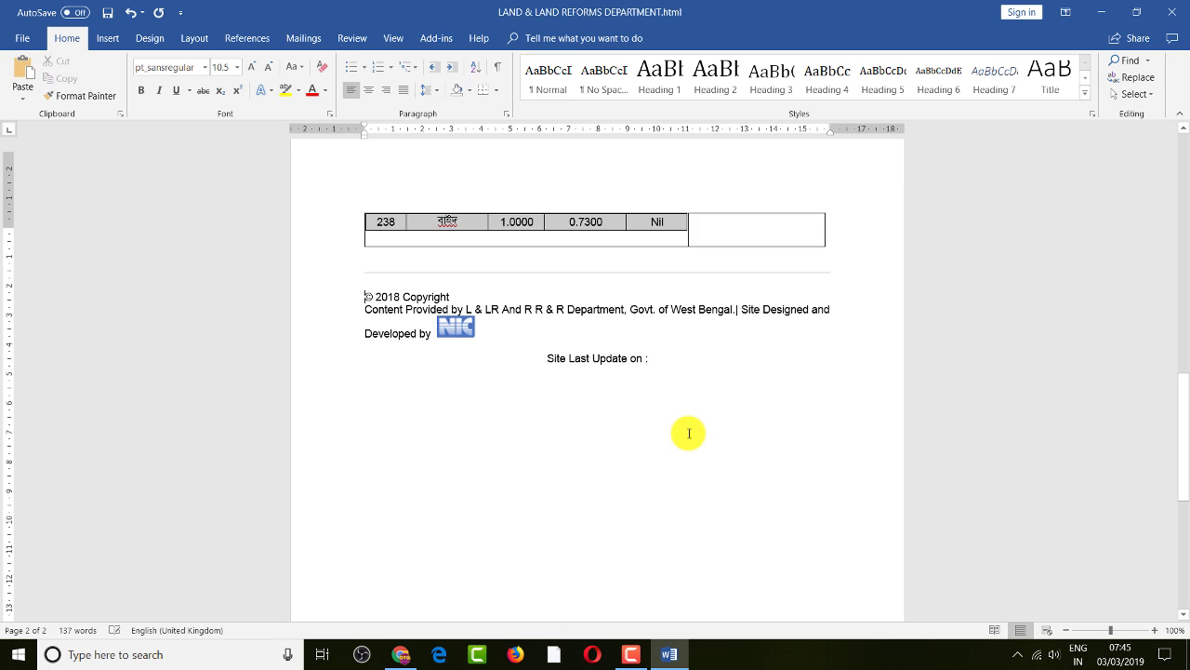
pyautogui.scroll(10, 690, 432)
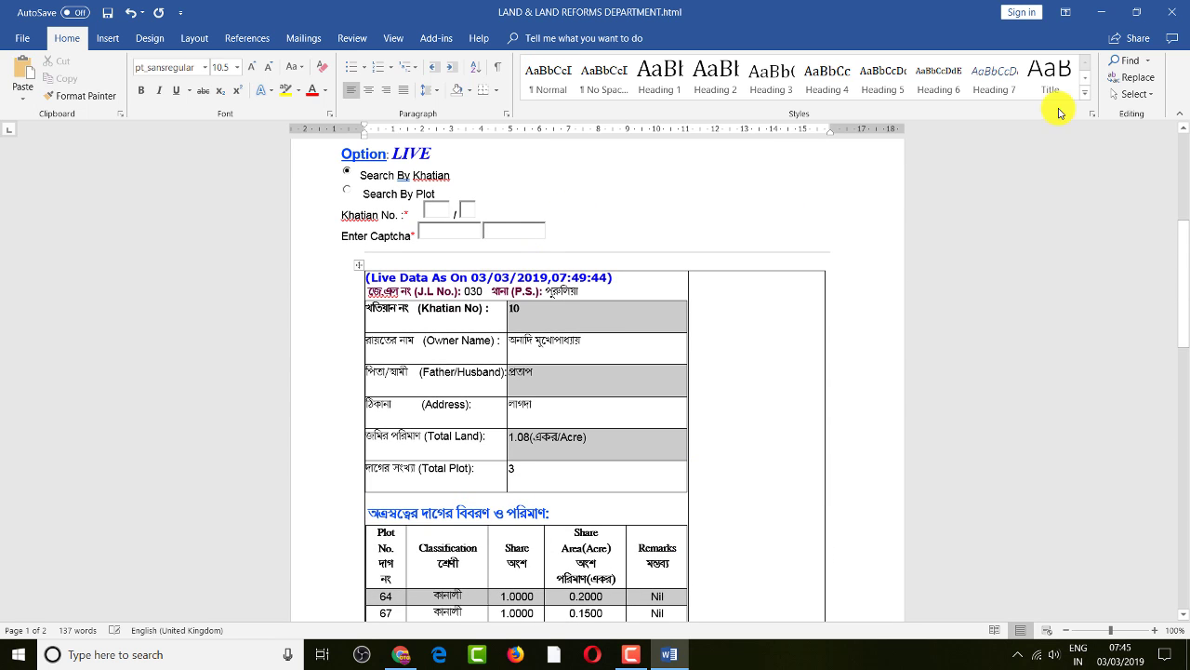
pyautogui.click(400, 654)
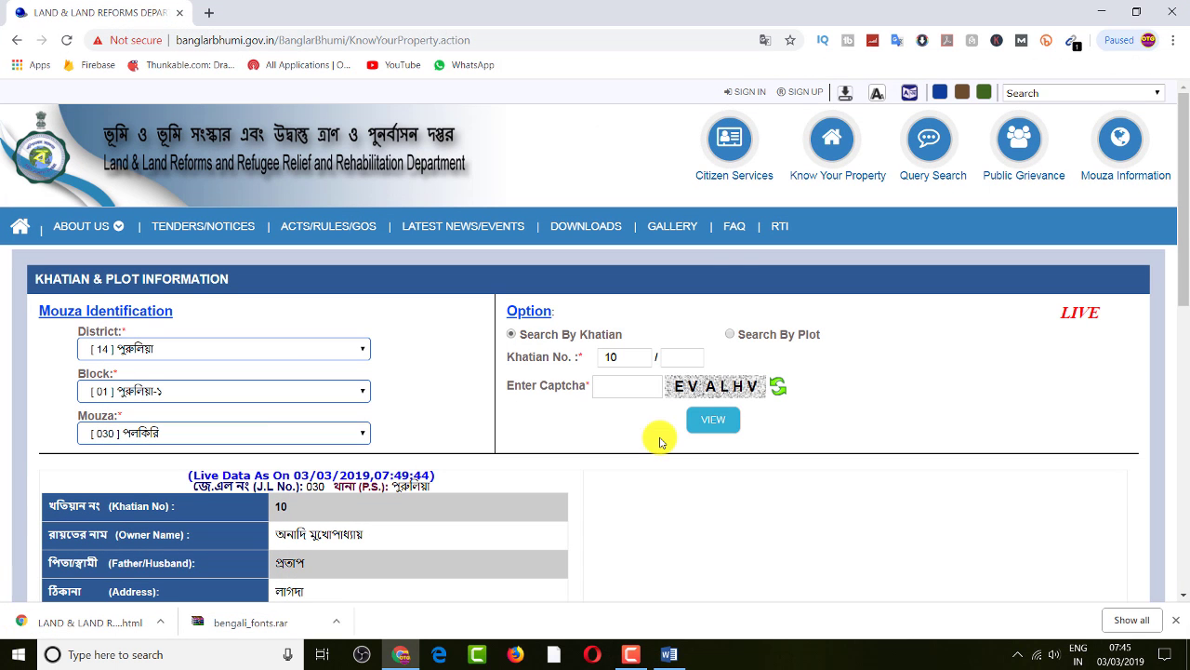
pyautogui.scroll(-2, 795, 364)
pyautogui.click(772, 179)
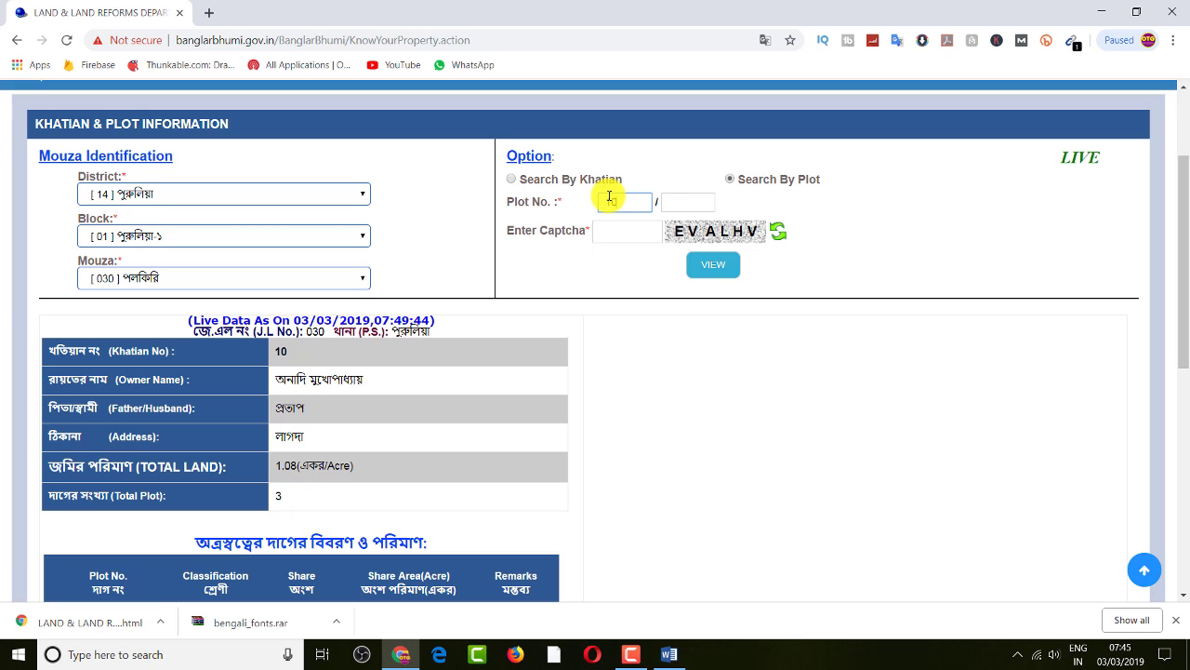
pyautogui.write('10')
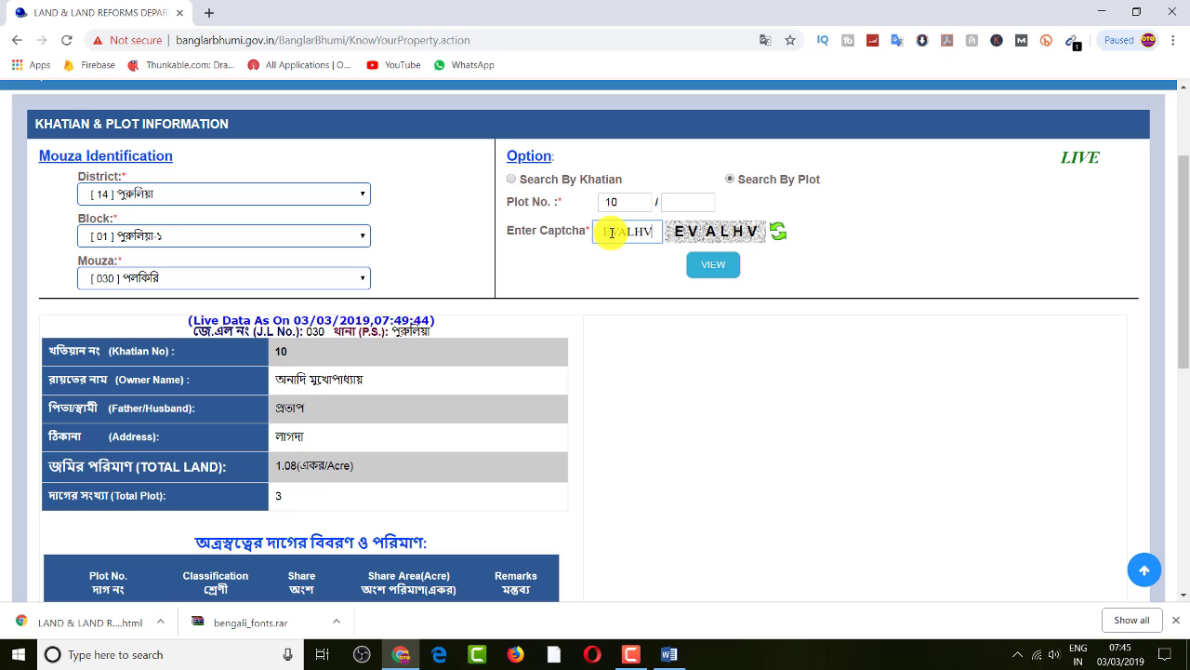
pyautogui.click(713, 265)
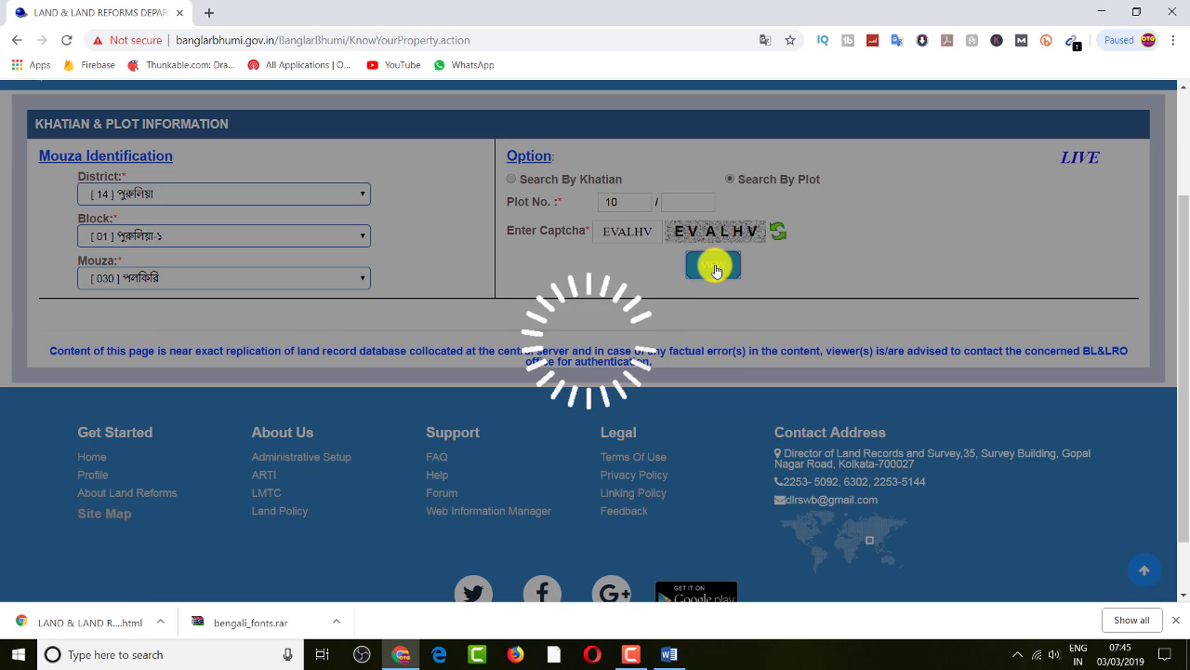
pyautogui.scroll(-2, 657, 354)
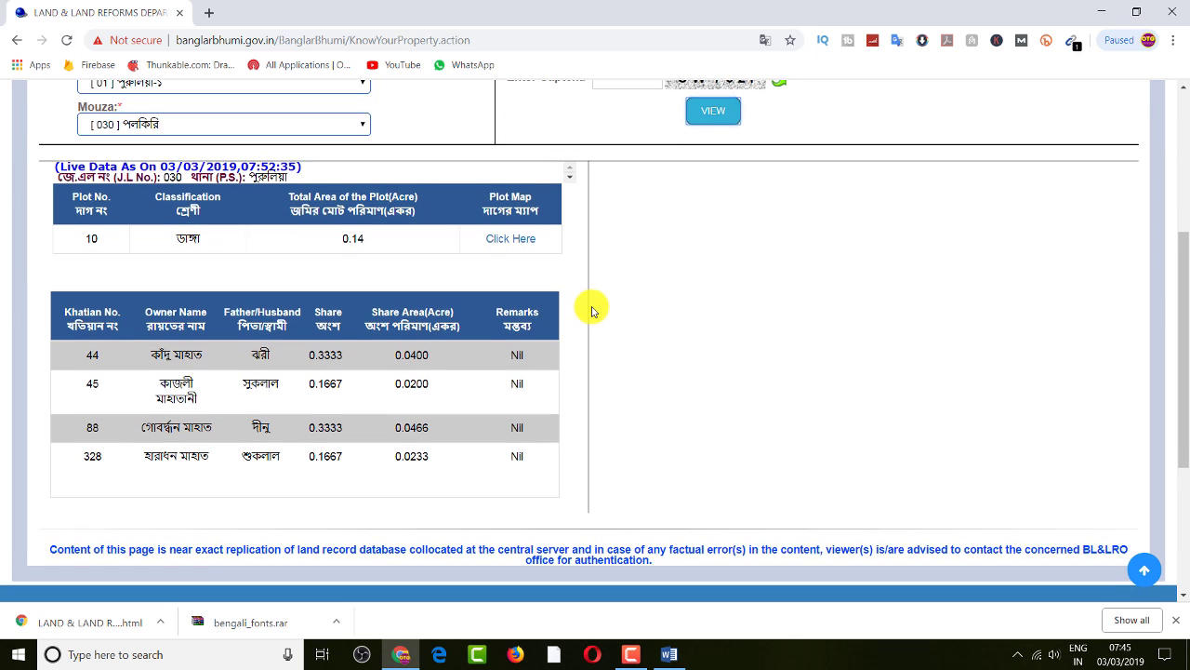
pyautogui.scroll(4, 587, 306)
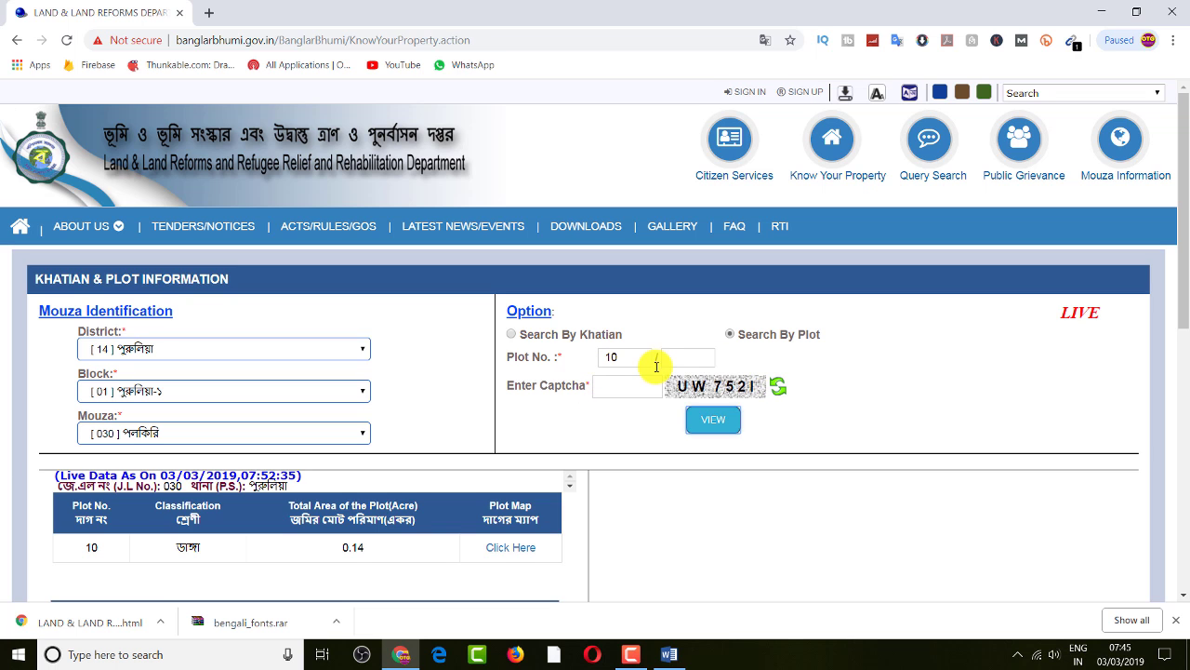
pyautogui.scroll(-1, 149, 409)
pyautogui.scroll(1, 177, 362)
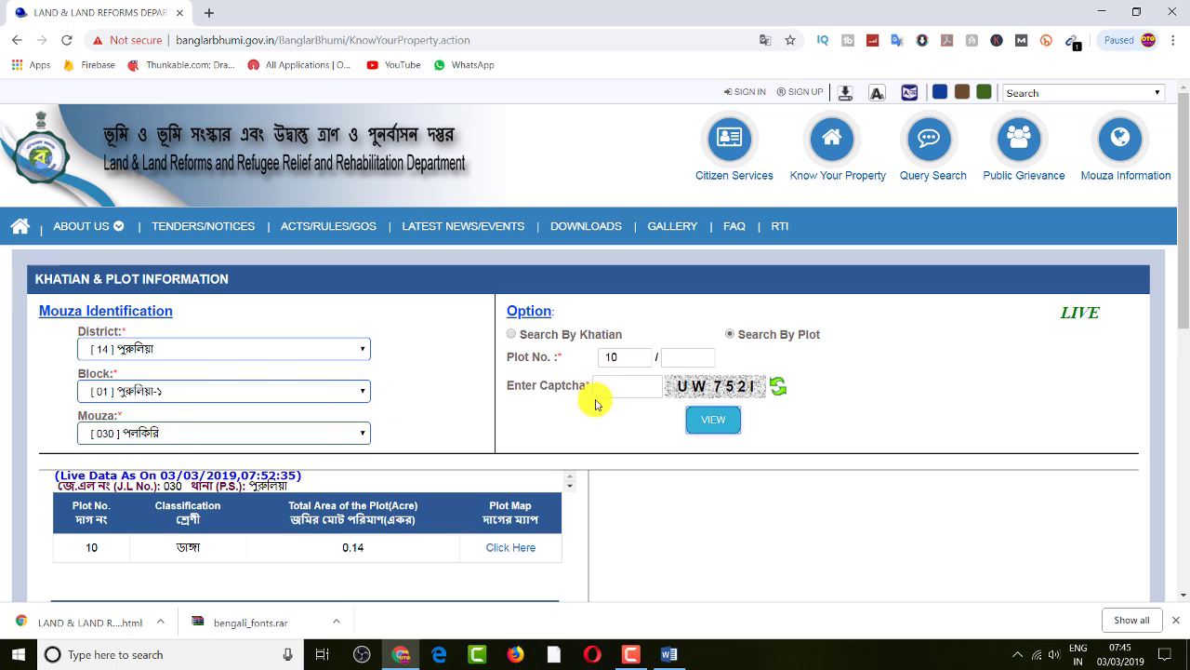
pyautogui.scroll(-1, 610, 395)
pyautogui.scroll(-2, 610, 395)
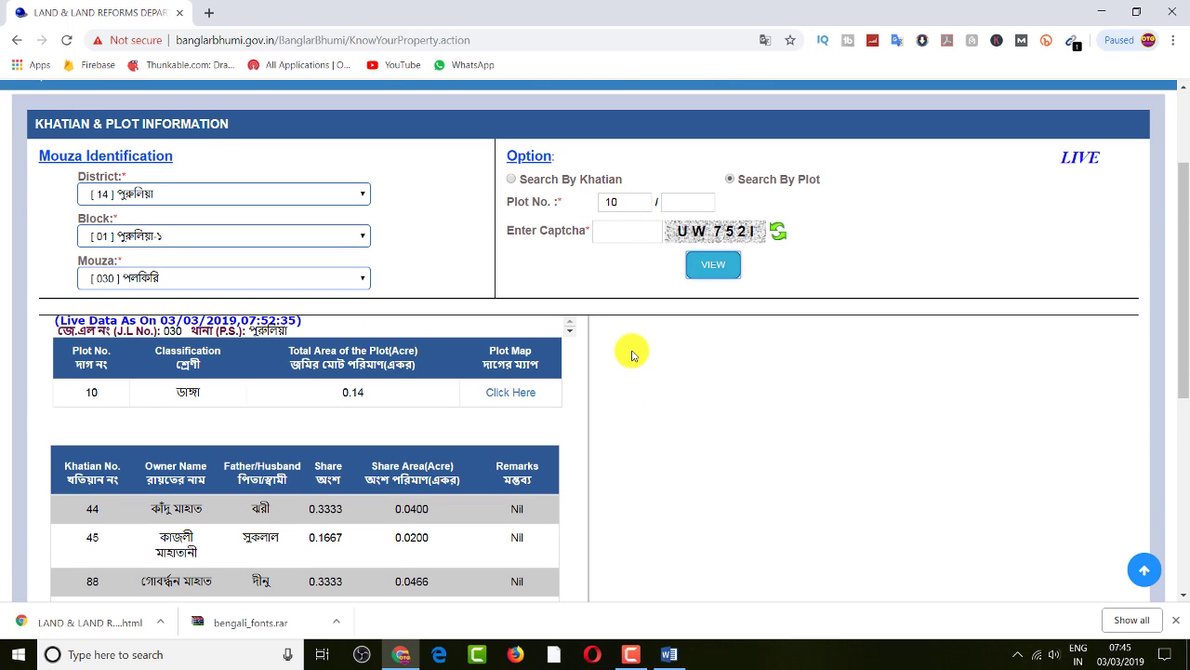
pyautogui.scroll(-3, 614, 390)
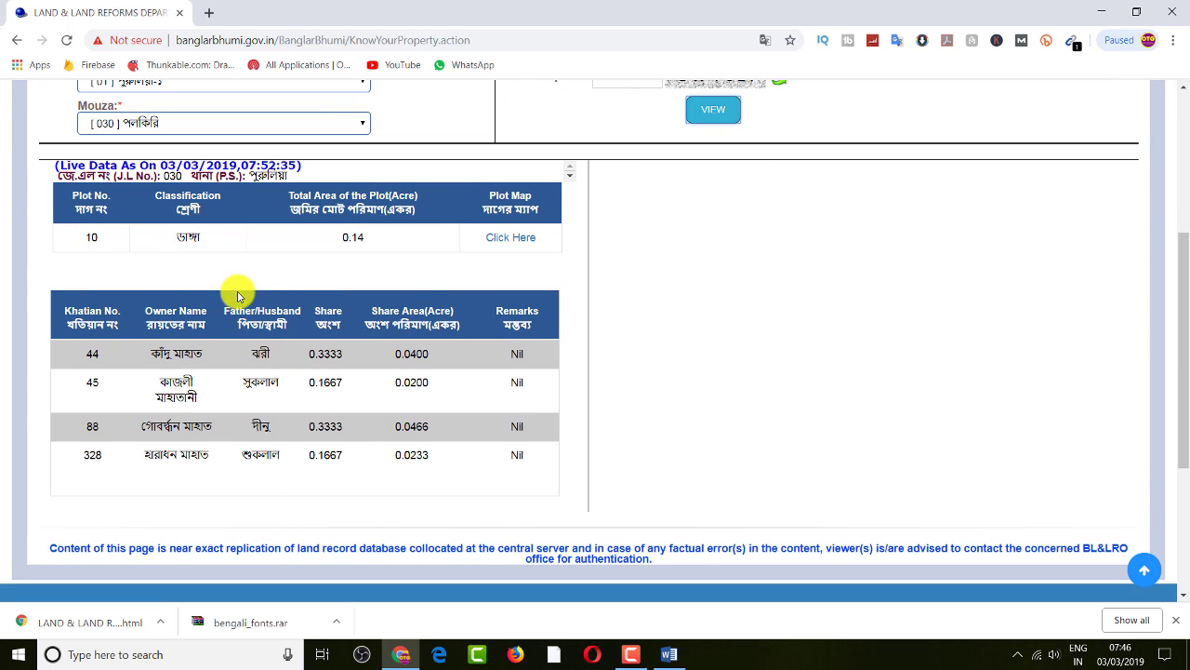
# Try twice to load plot 10's map from the Plot Map 'Click Here' link
pyautogui.click(512, 238)
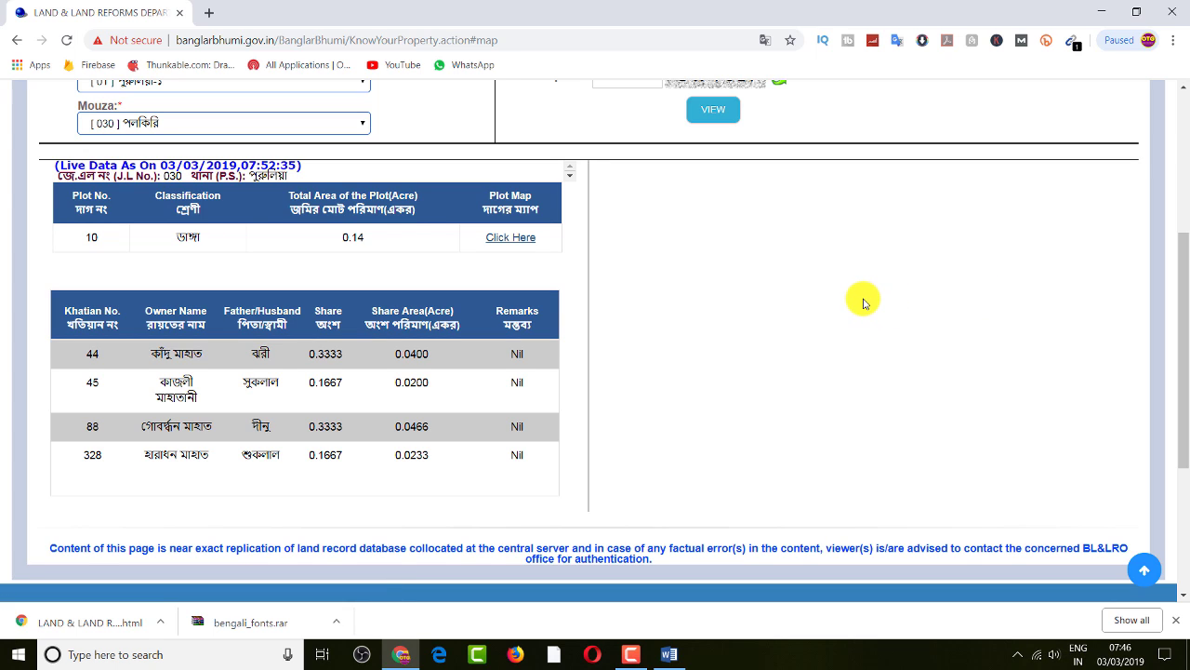
pyautogui.scroll(-3, 1060, 310)
pyautogui.scroll(4, 1060, 311)
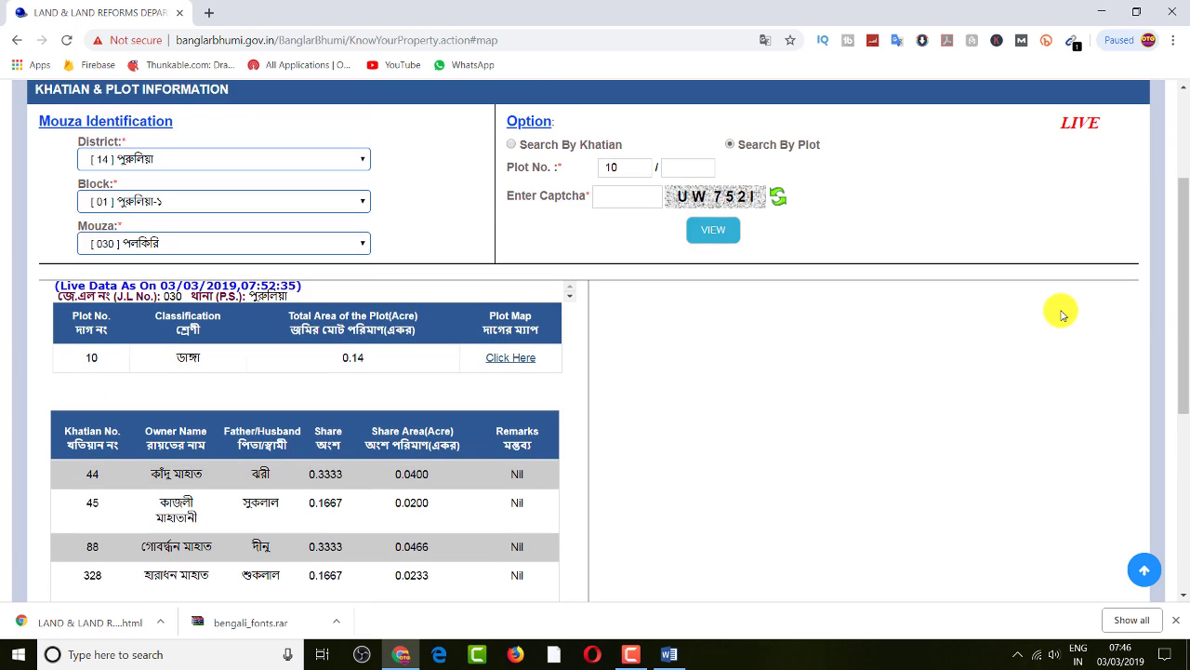
pyautogui.scroll(-4, 869, 335)
pyautogui.scroll(3, 864, 304)
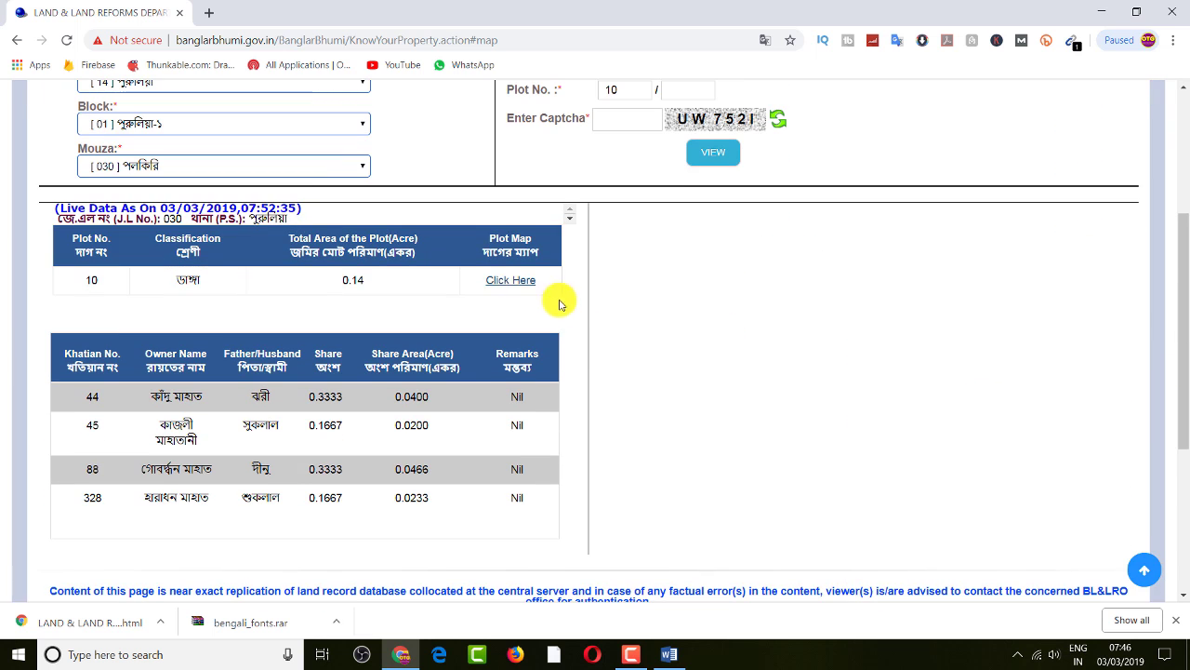
pyautogui.click(507, 277)
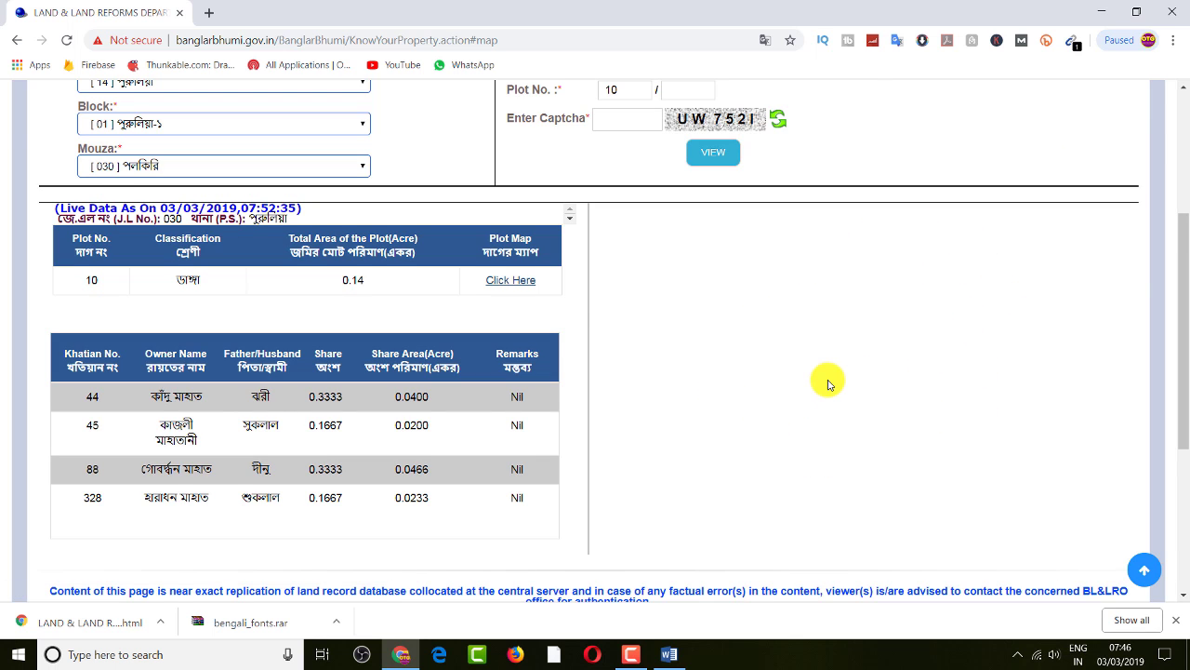
pyautogui.scroll(3, 828, 384)
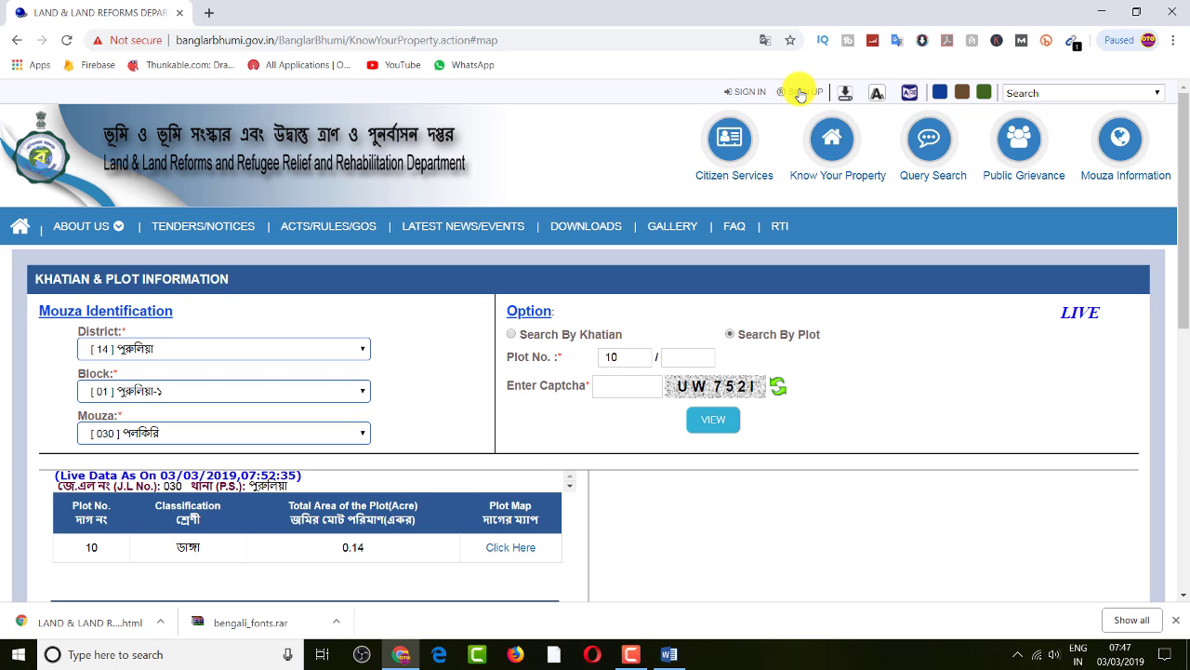
pyautogui.click(799, 95)
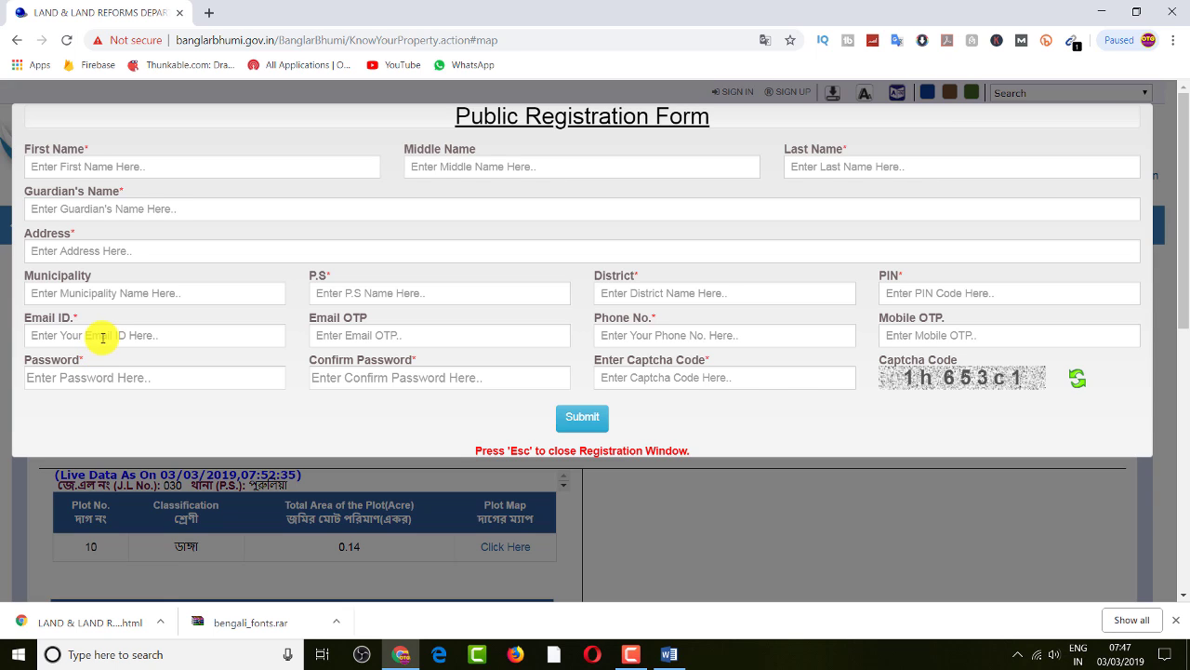
pyautogui.click(372, 335)
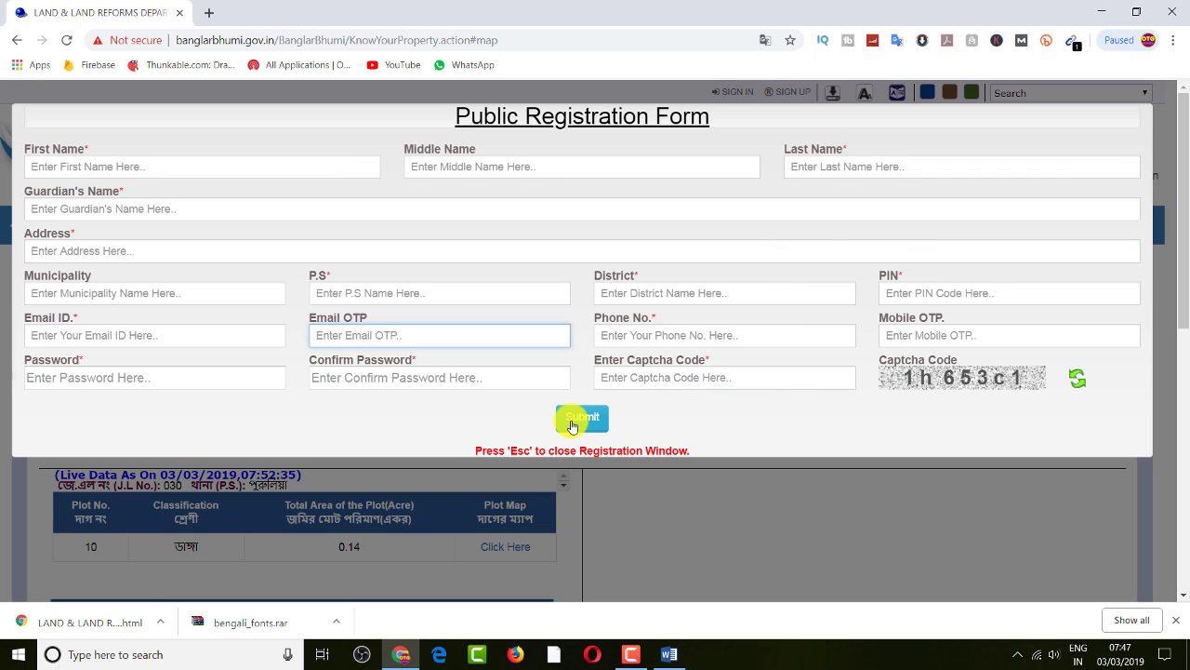
pyautogui.press('Escape')
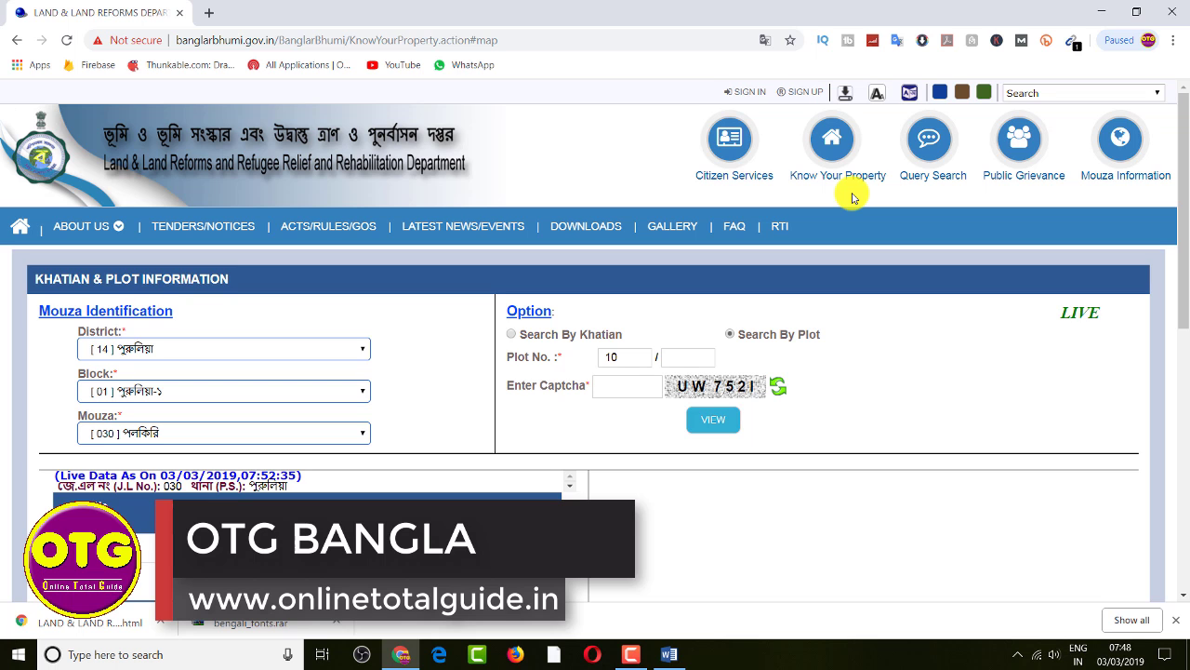
# Sign in with the citizen username, password and captcha, then show the Citizen Services list
pyautogui.click(745, 92)
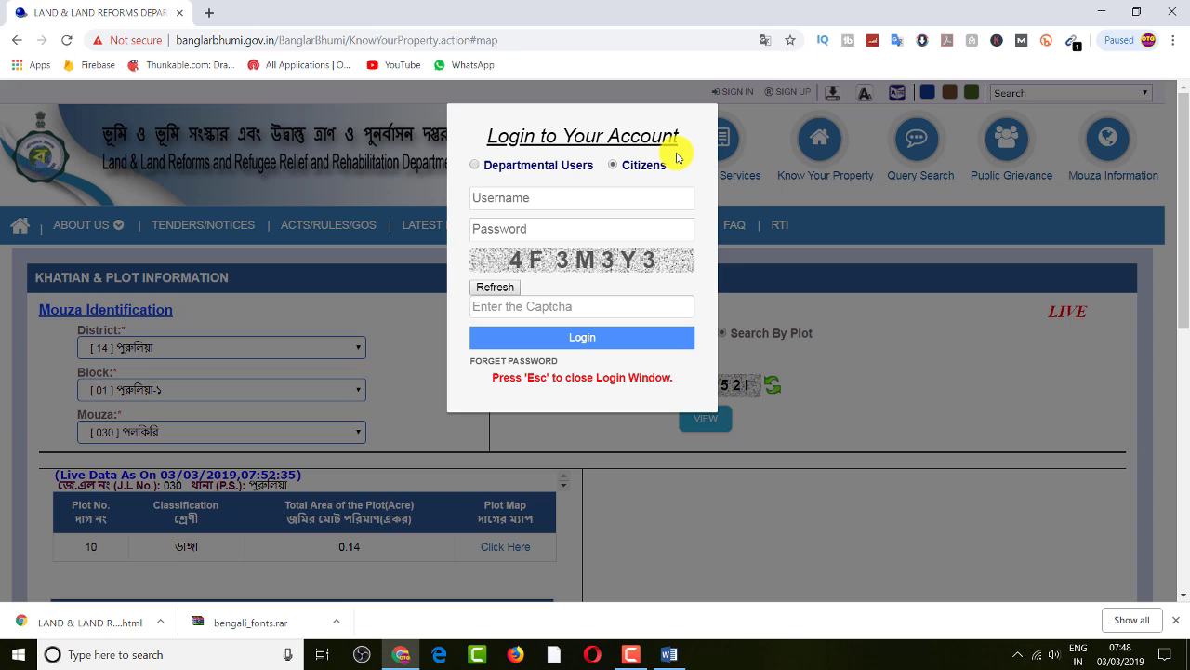
pyautogui.click(510, 197)
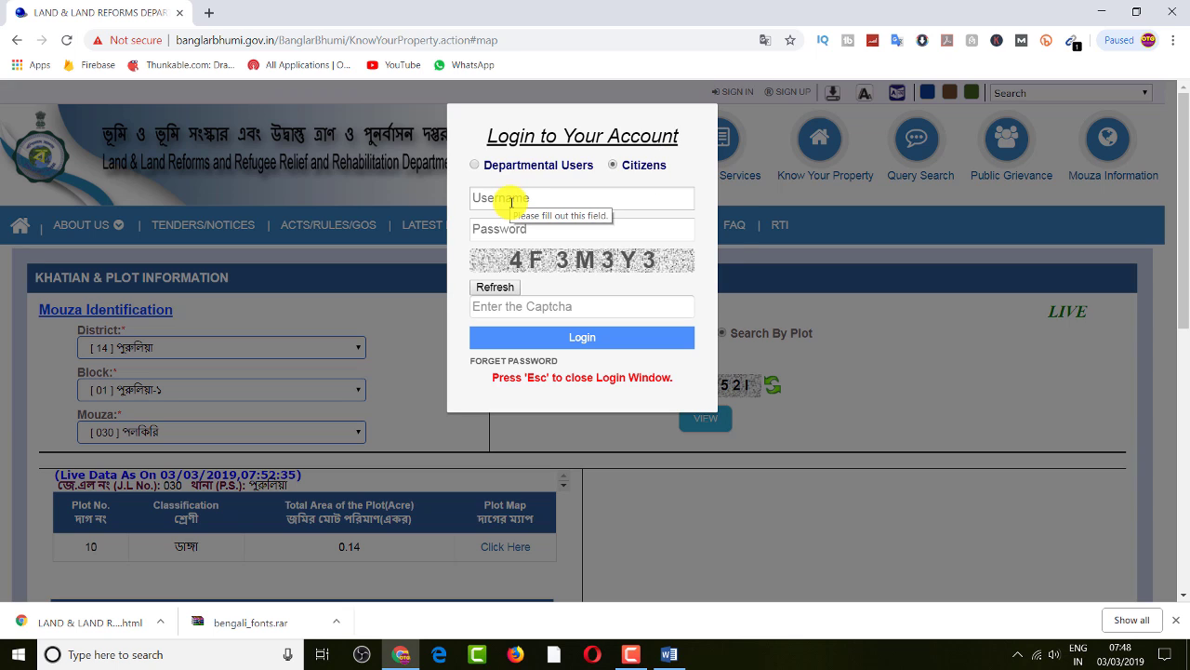
pyautogui.click(526, 226)
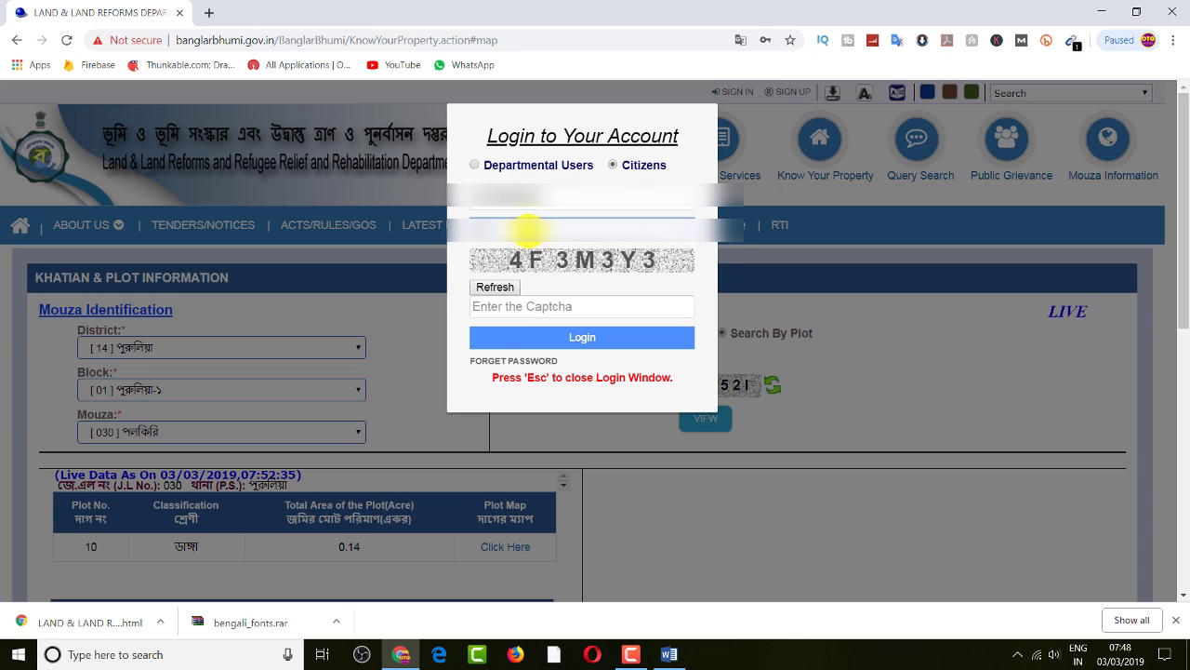
pyautogui.click(594, 311)
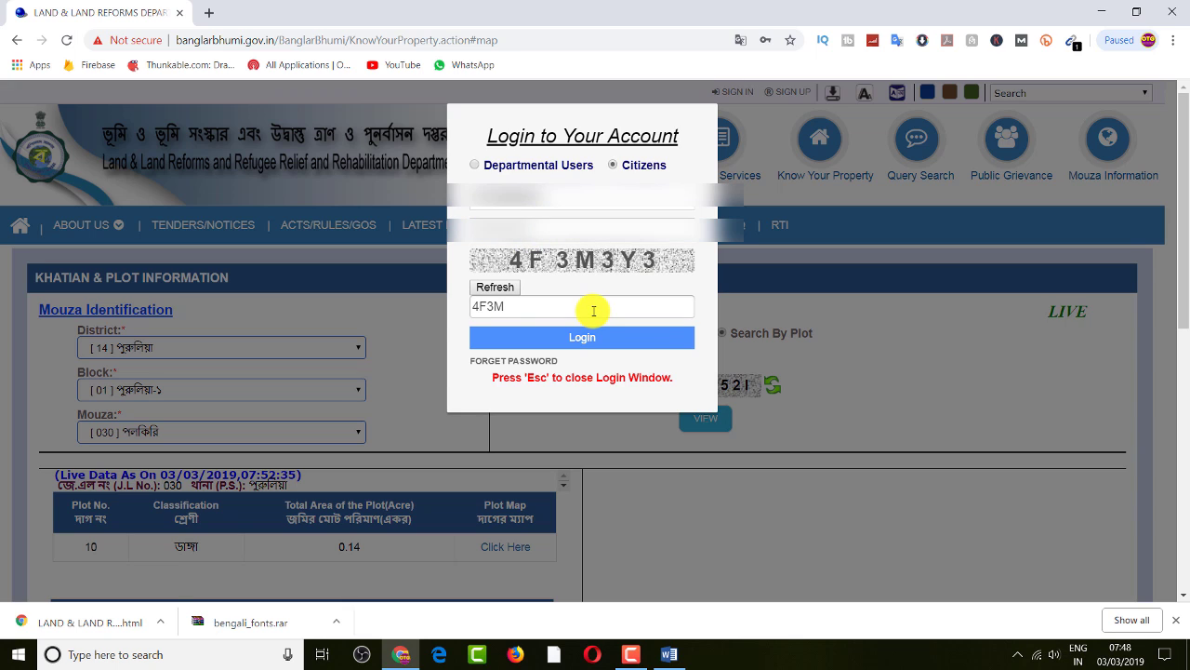
pyautogui.click(575, 339)
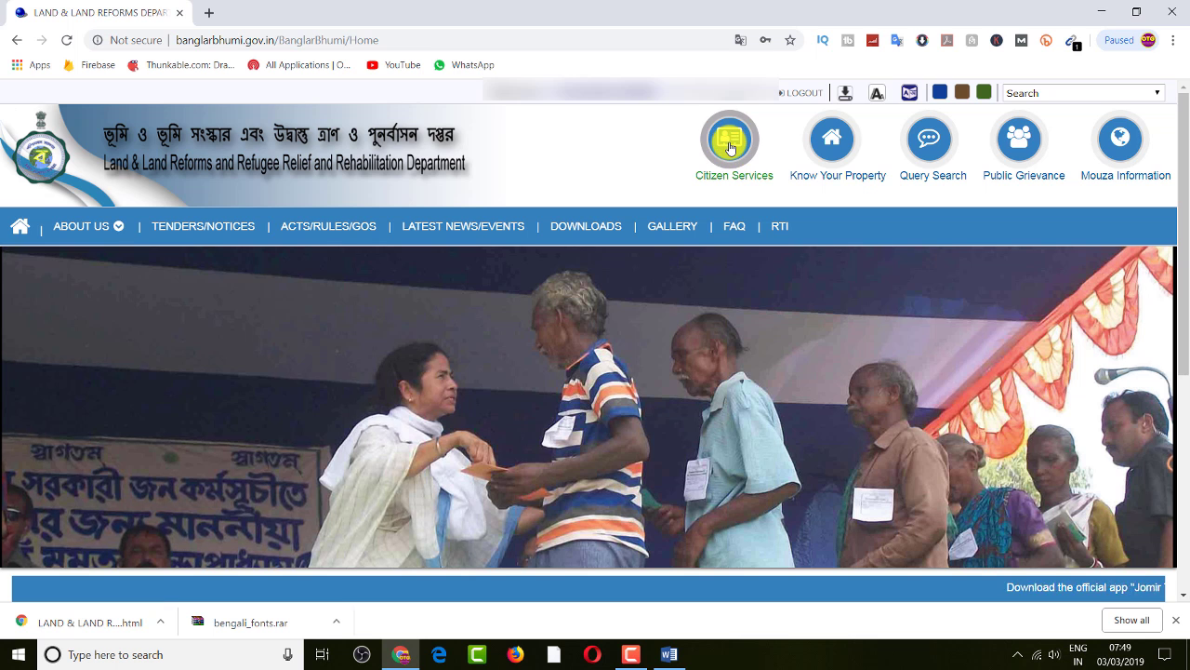
pyautogui.click(730, 142)
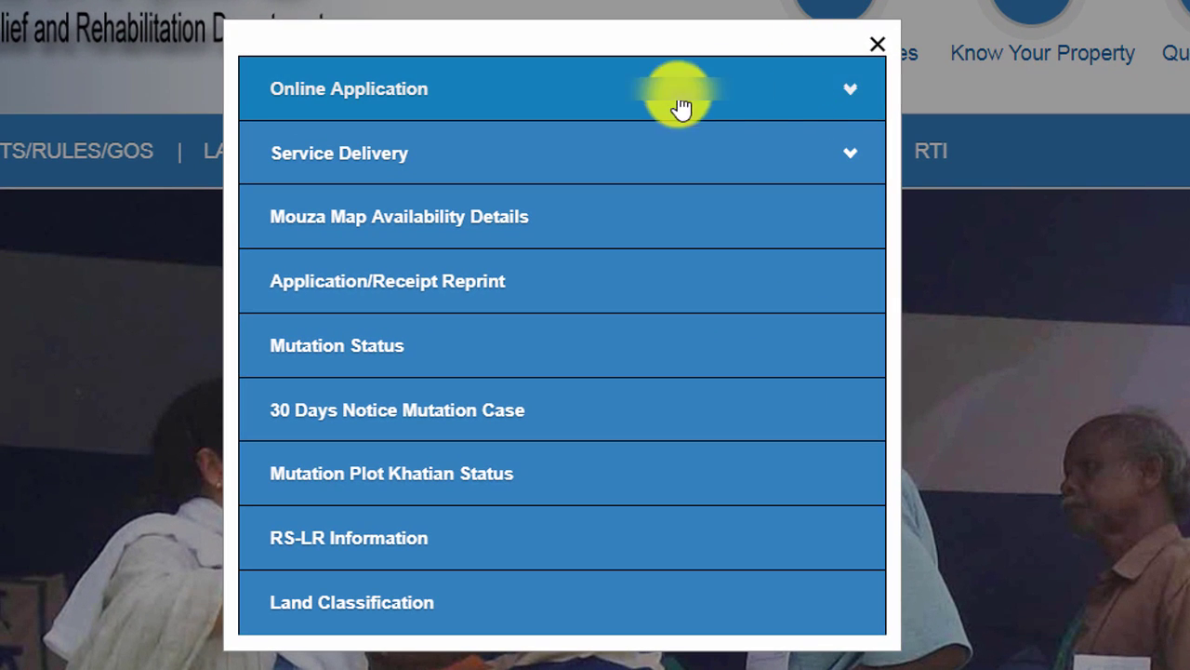
pyautogui.click(848, 91)
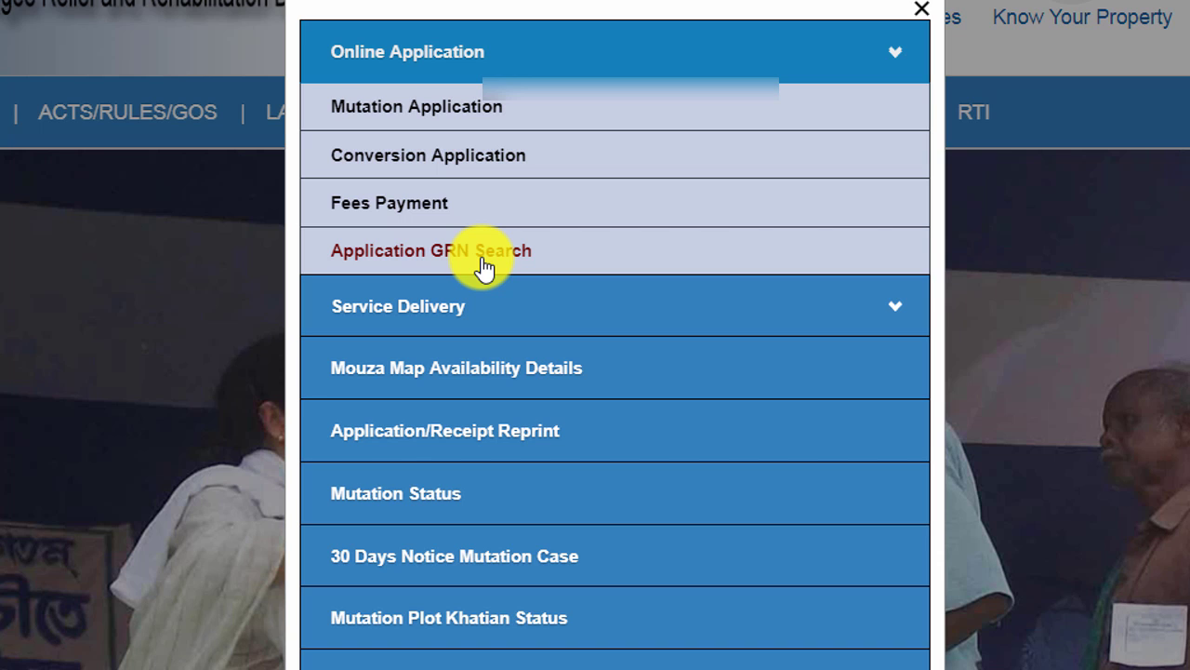
pyautogui.click(643, 314)
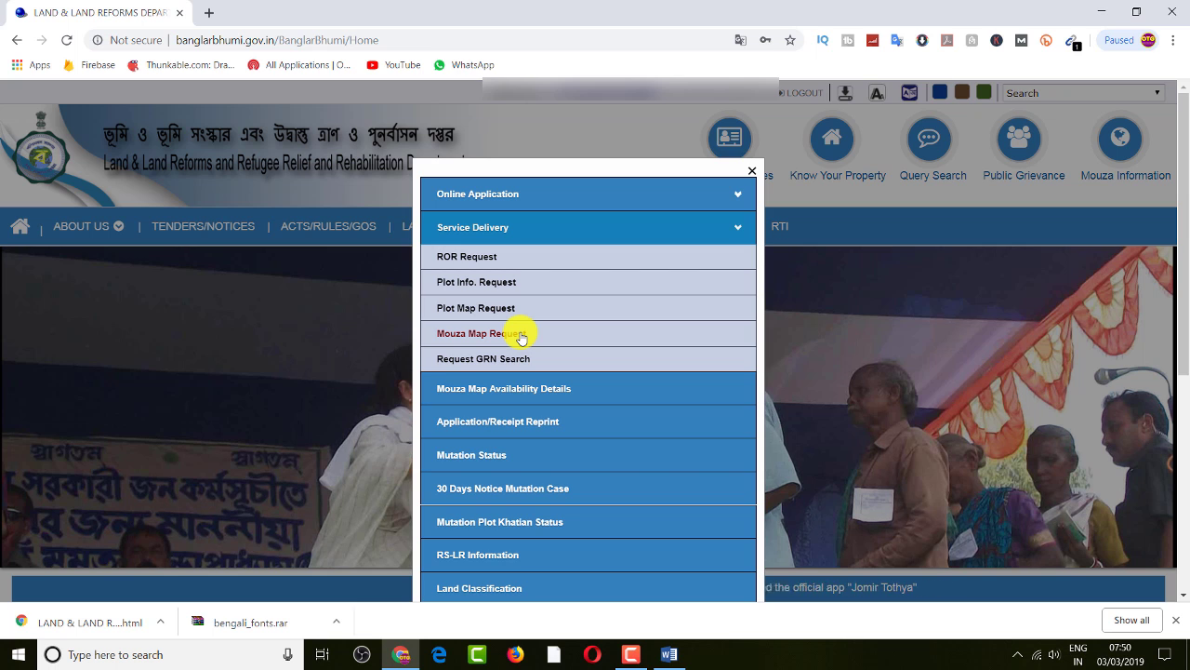
pyautogui.click(737, 232)
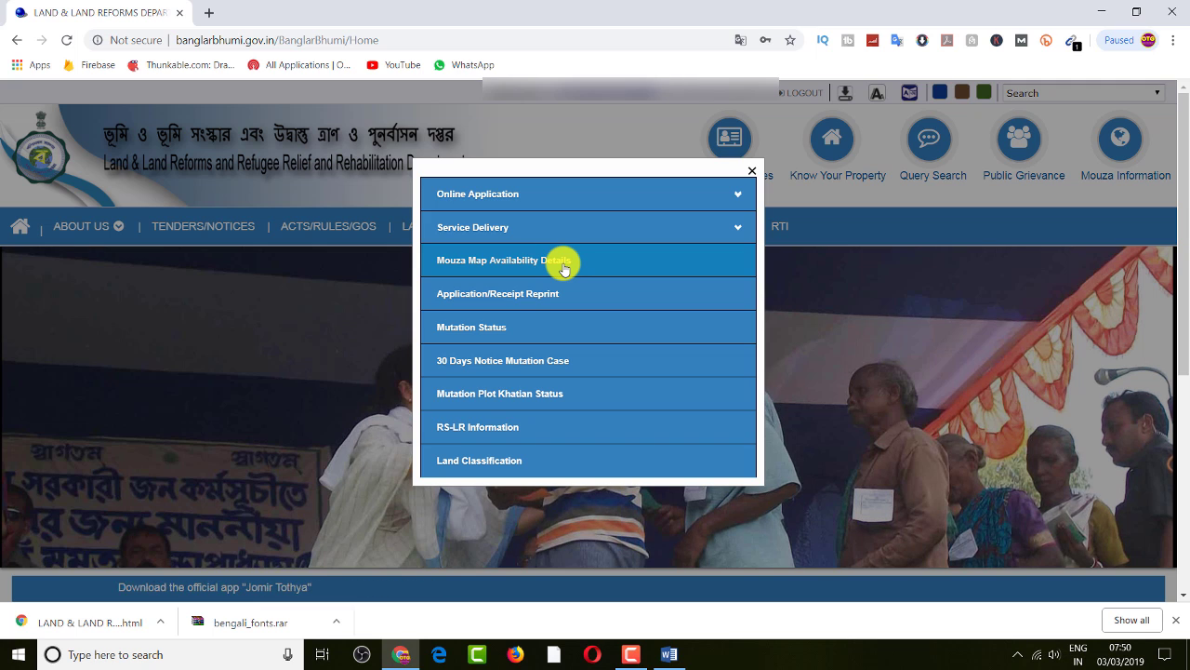
# Check mouza map availability for district [06] হুগলী, block [05] বলাগড়
pyautogui.click(564, 269)
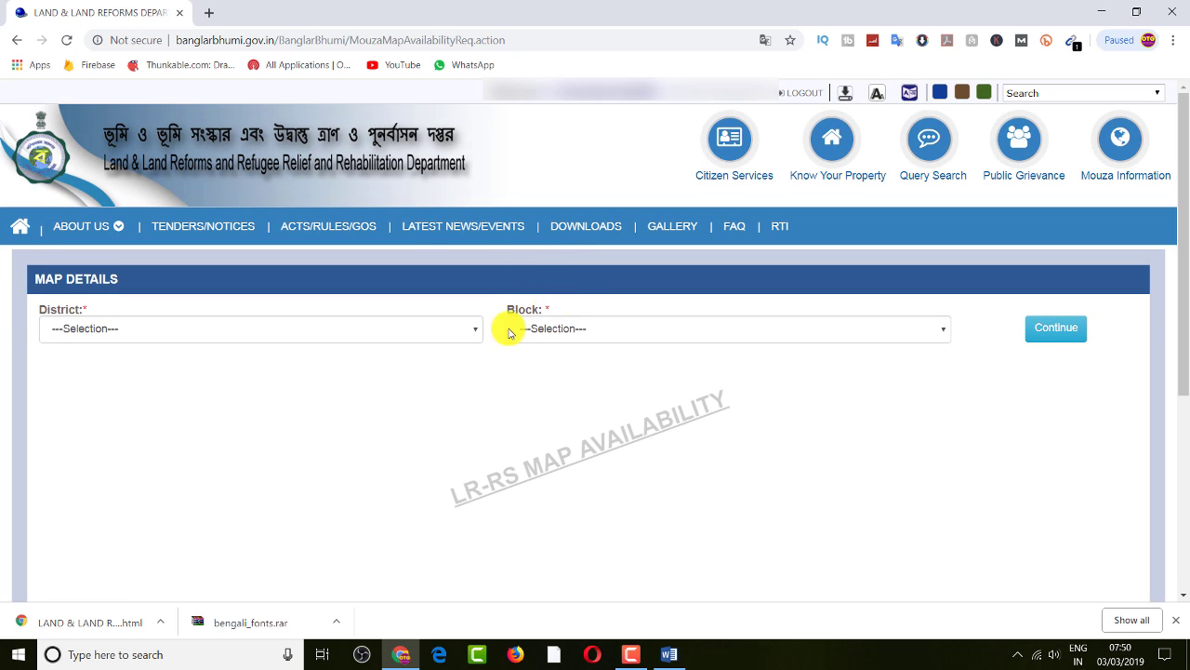
pyautogui.click(465, 339)
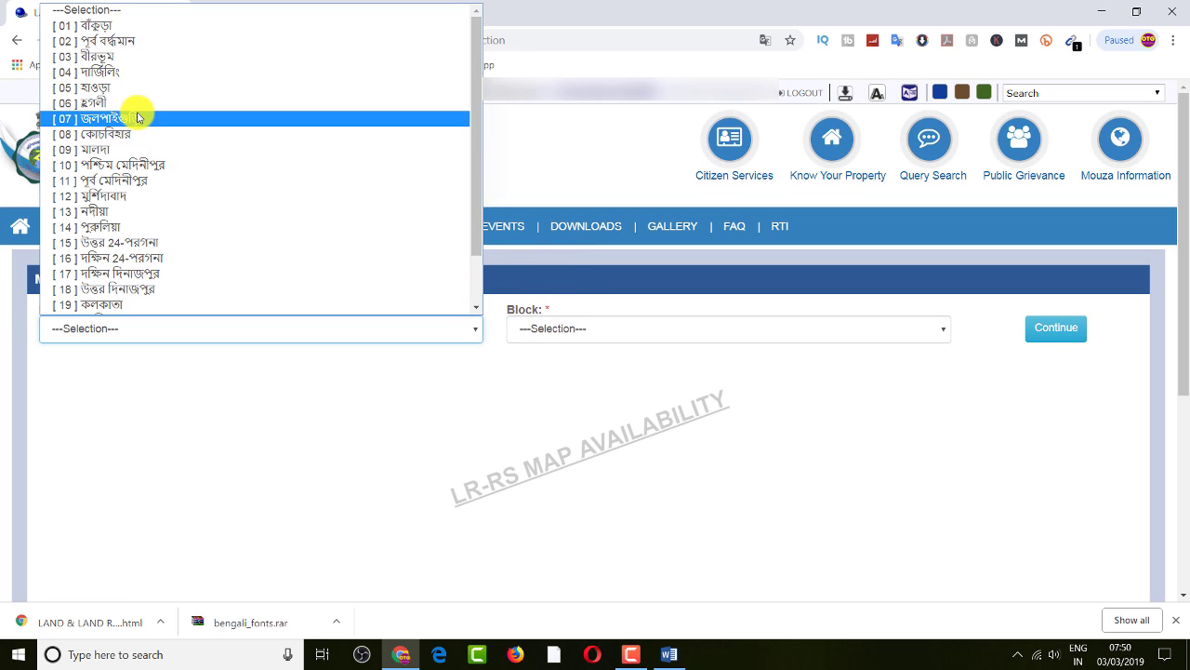
pyautogui.click(109, 104)
pyautogui.click(630, 327)
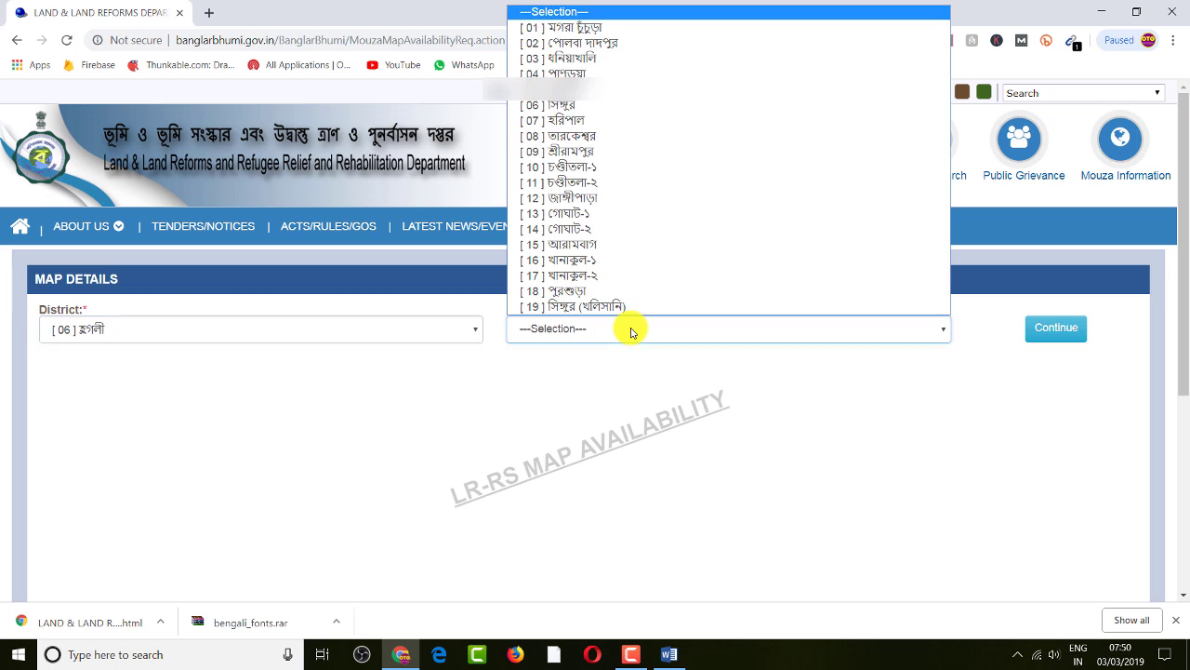
pyautogui.click(566, 89)
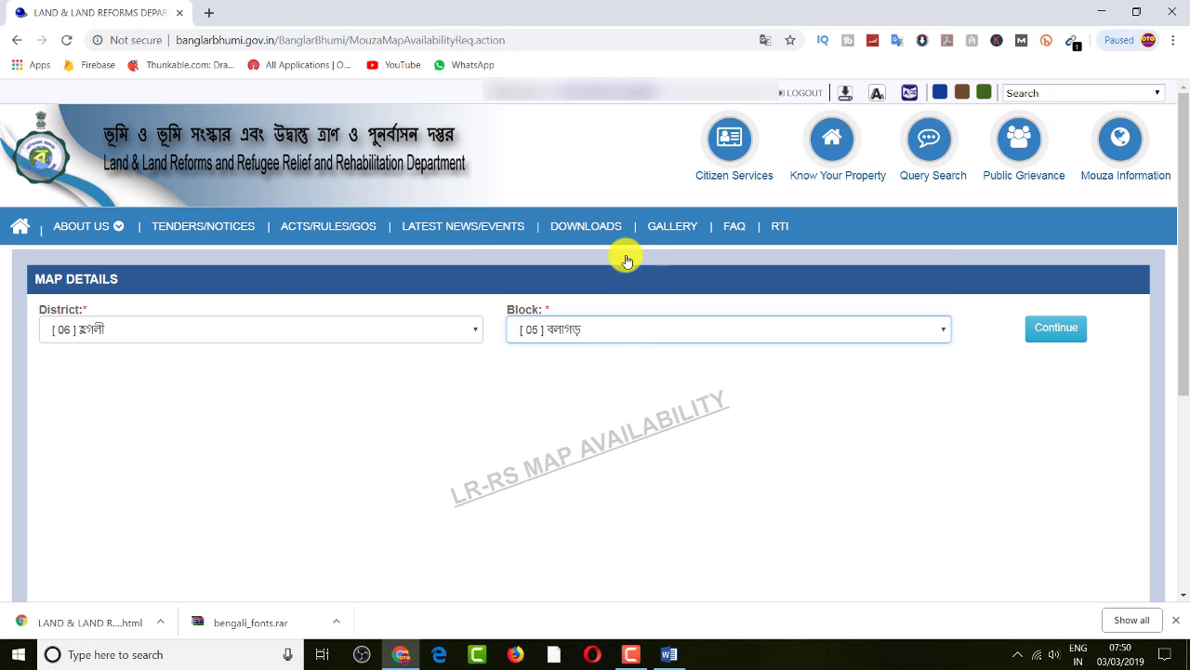
pyautogui.click(1068, 335)
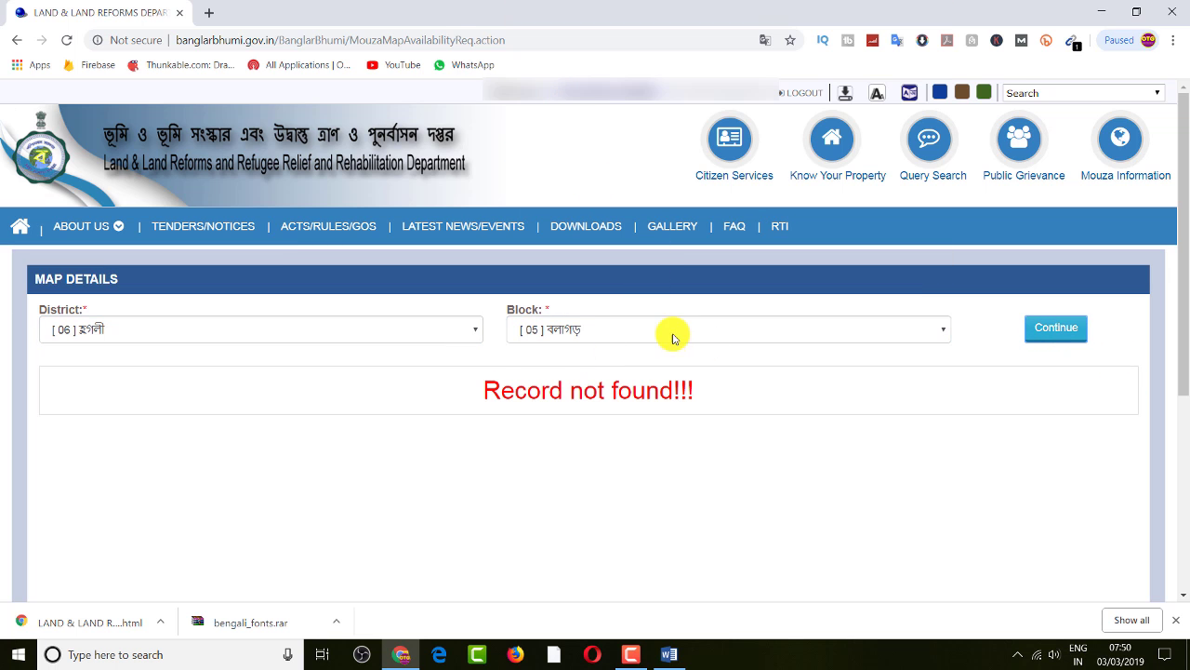
# Repeat the map lookup for block [18] পুরশুড়া, then show Citizen Services
pyautogui.click(725, 326)
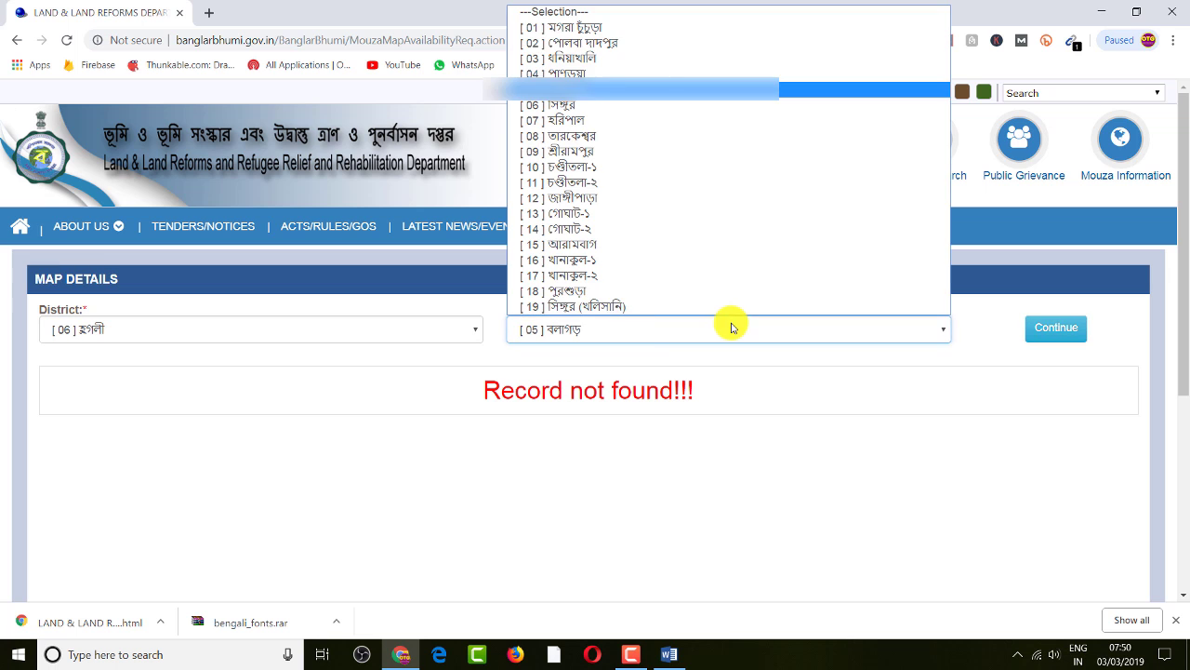
pyautogui.click(567, 291)
pyautogui.click(1050, 331)
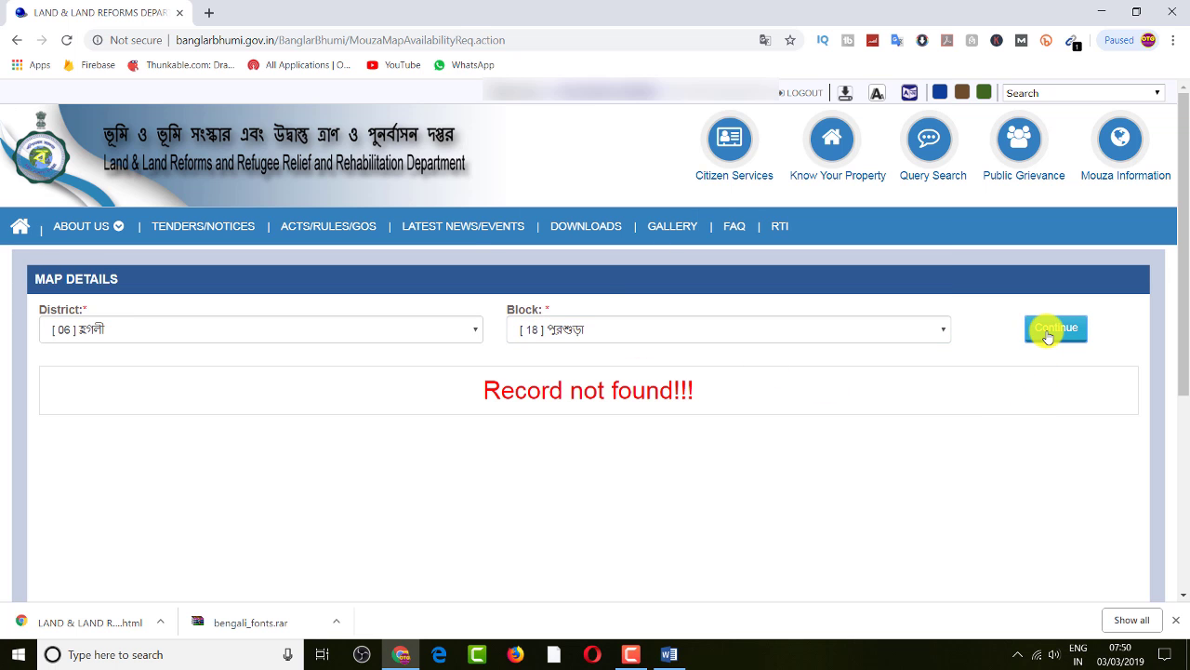
pyautogui.click(604, 328)
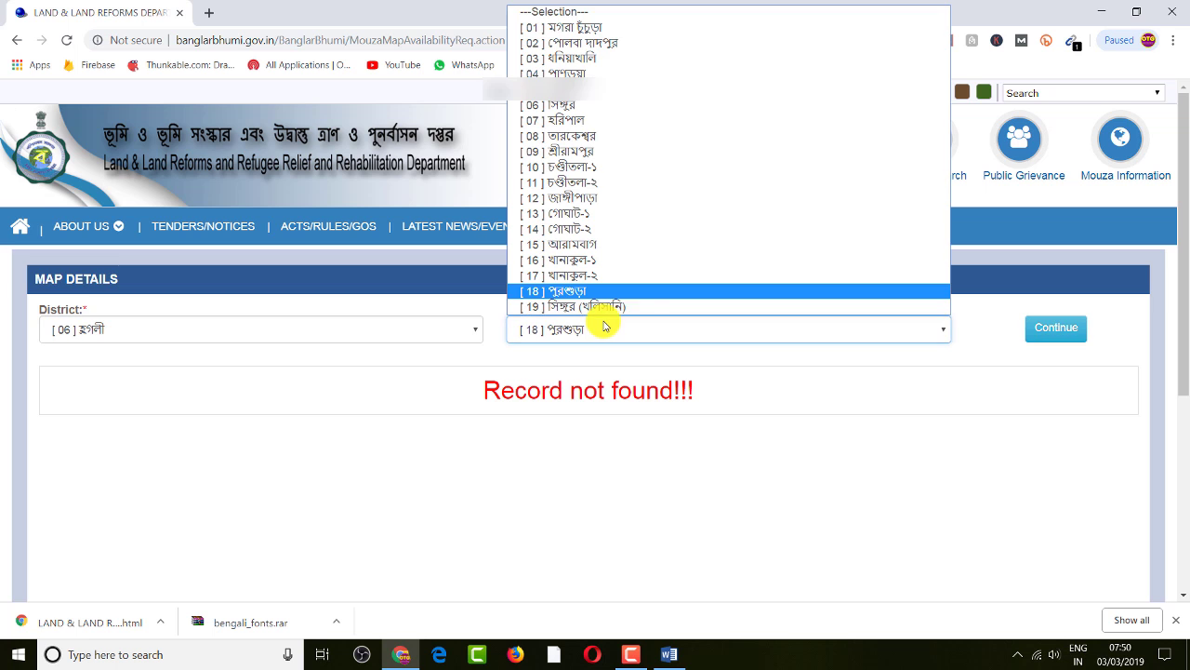
pyautogui.click(762, 433)
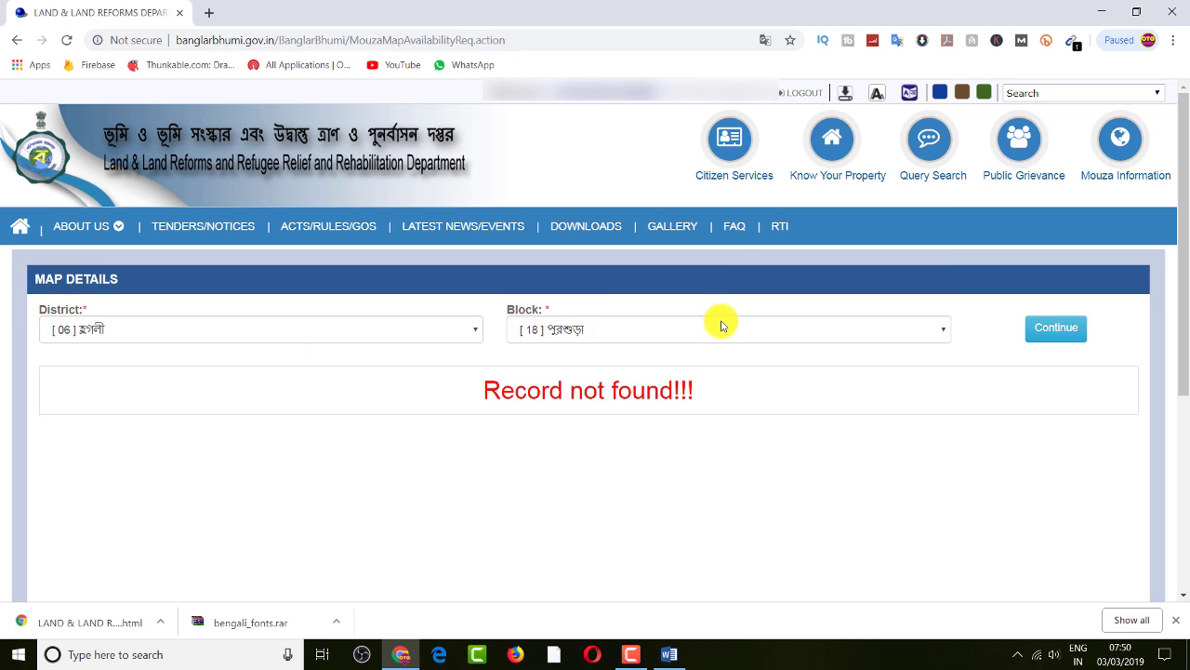
pyautogui.click(735, 148)
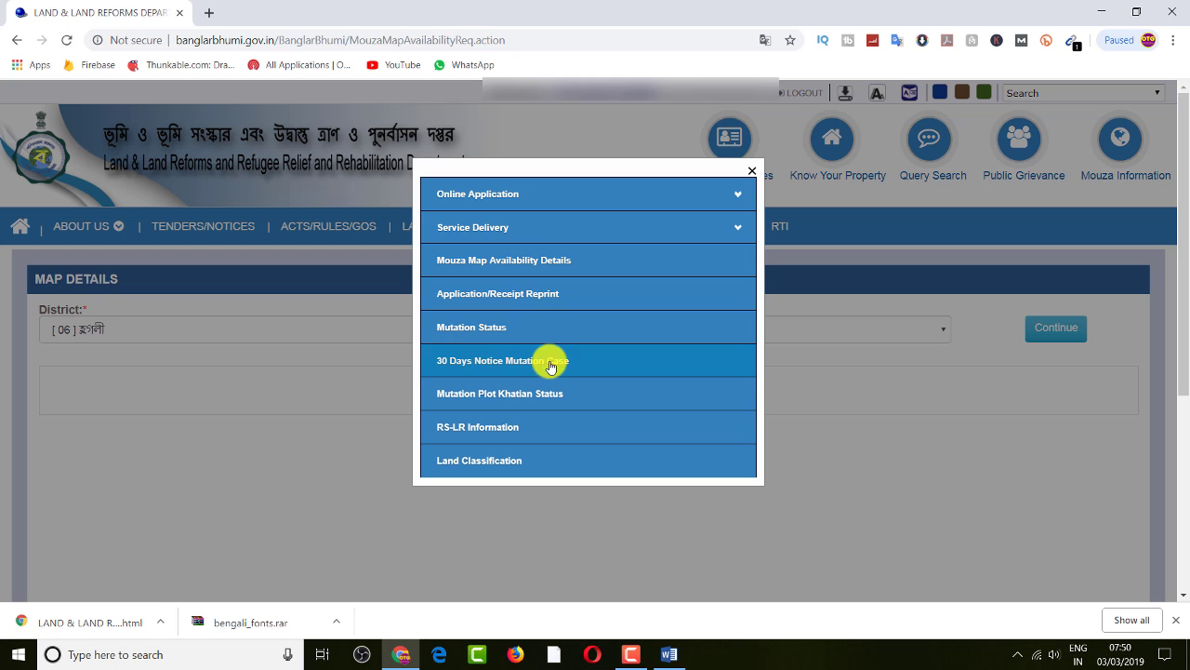
# Open the Application/Receipt Reprint form and set its Request Type to Mutation Application Form
pyautogui.click(544, 295)
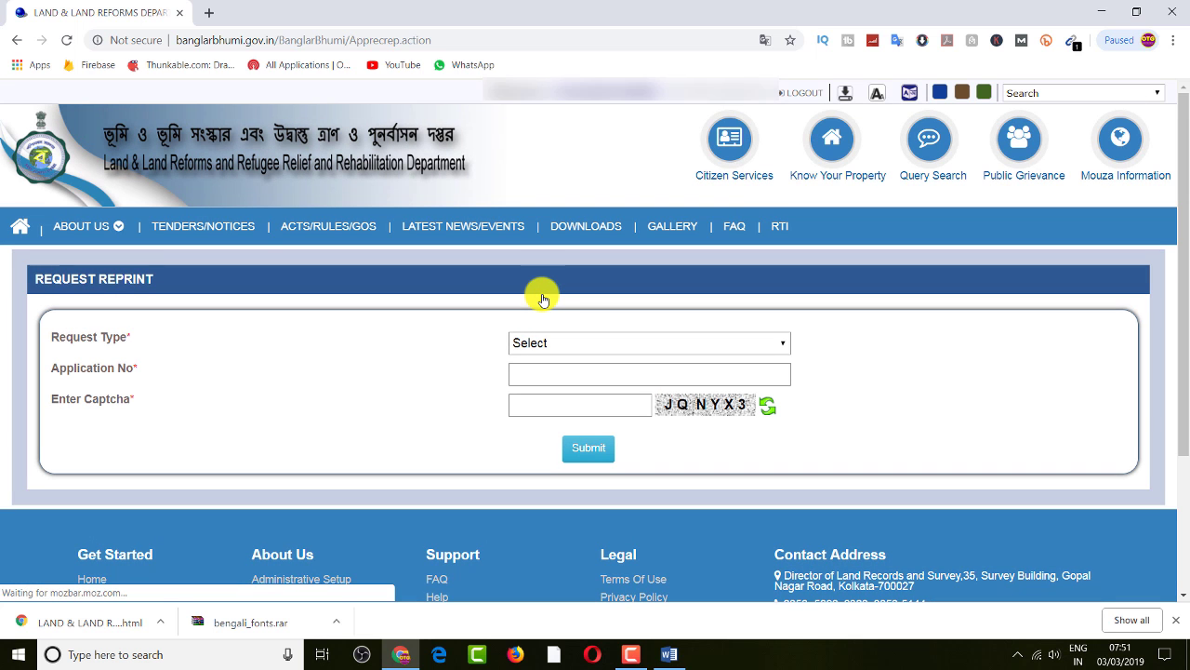
pyautogui.click(629, 346)
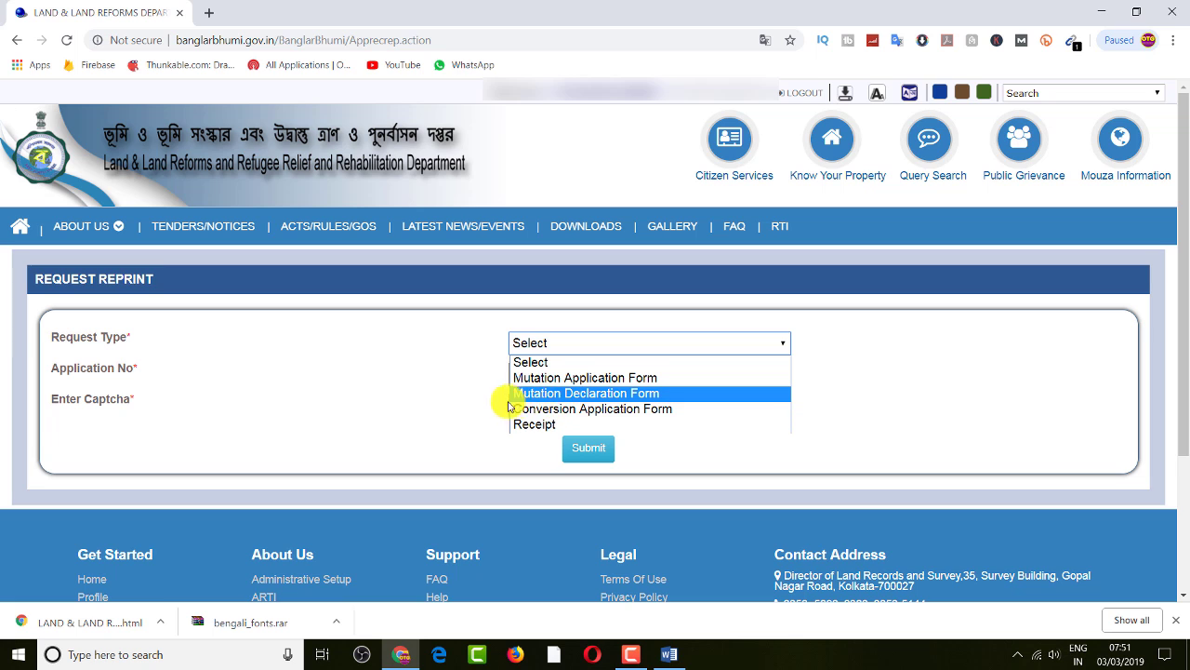
pyautogui.click(425, 404)
pyautogui.click(608, 342)
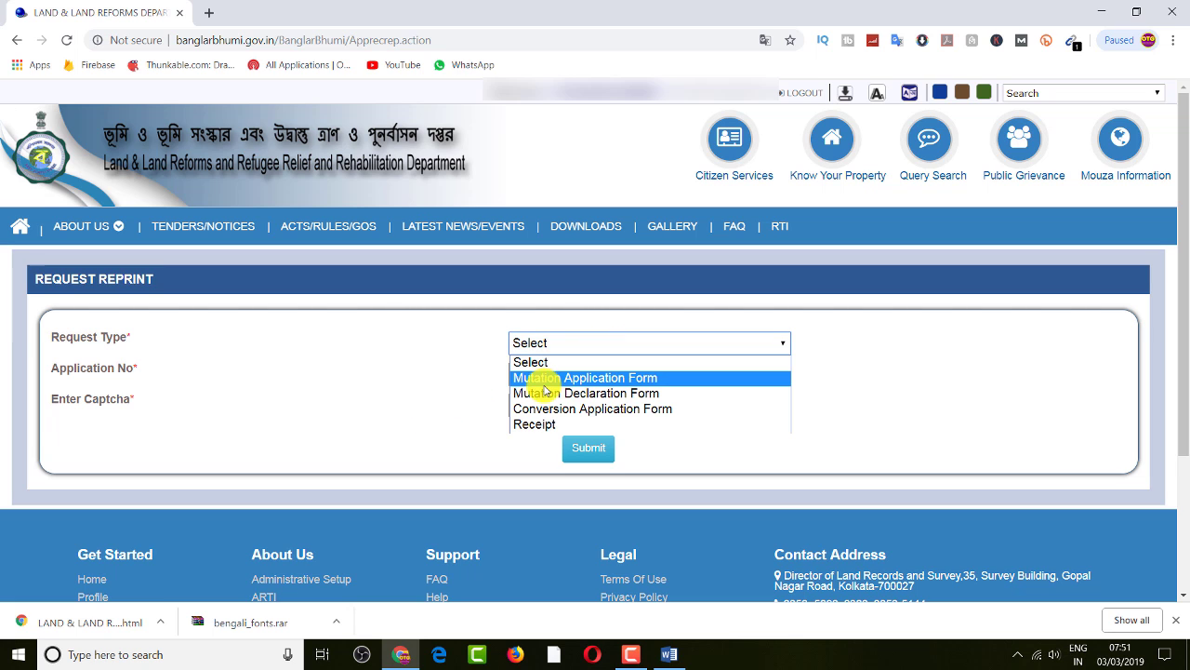
pyautogui.click(537, 377)
# Click into the application number and captcha fields, then go to Citizen Services > Land Classification
pyautogui.click(518, 376)
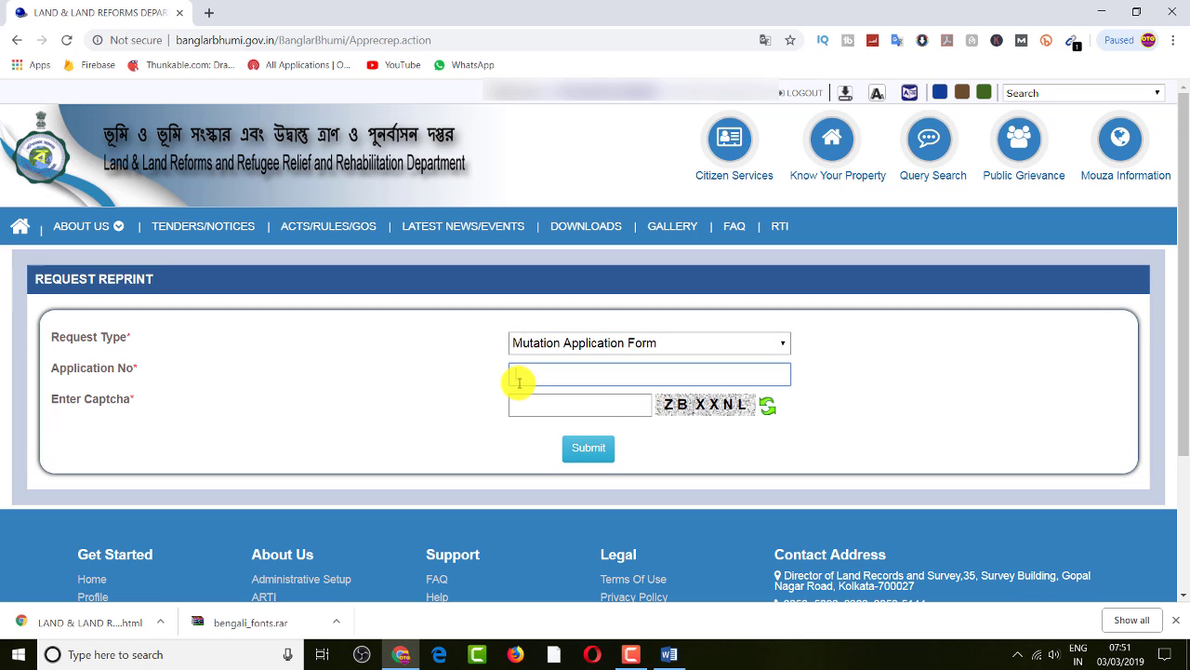
pyautogui.click(571, 409)
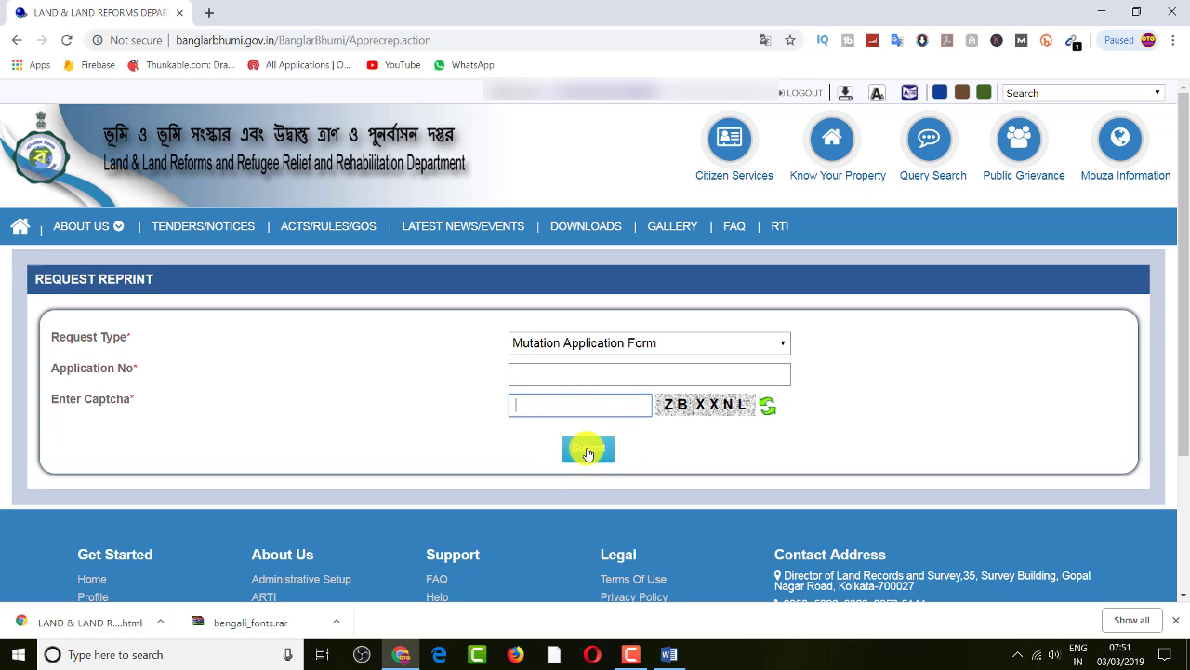
pyautogui.click(731, 143)
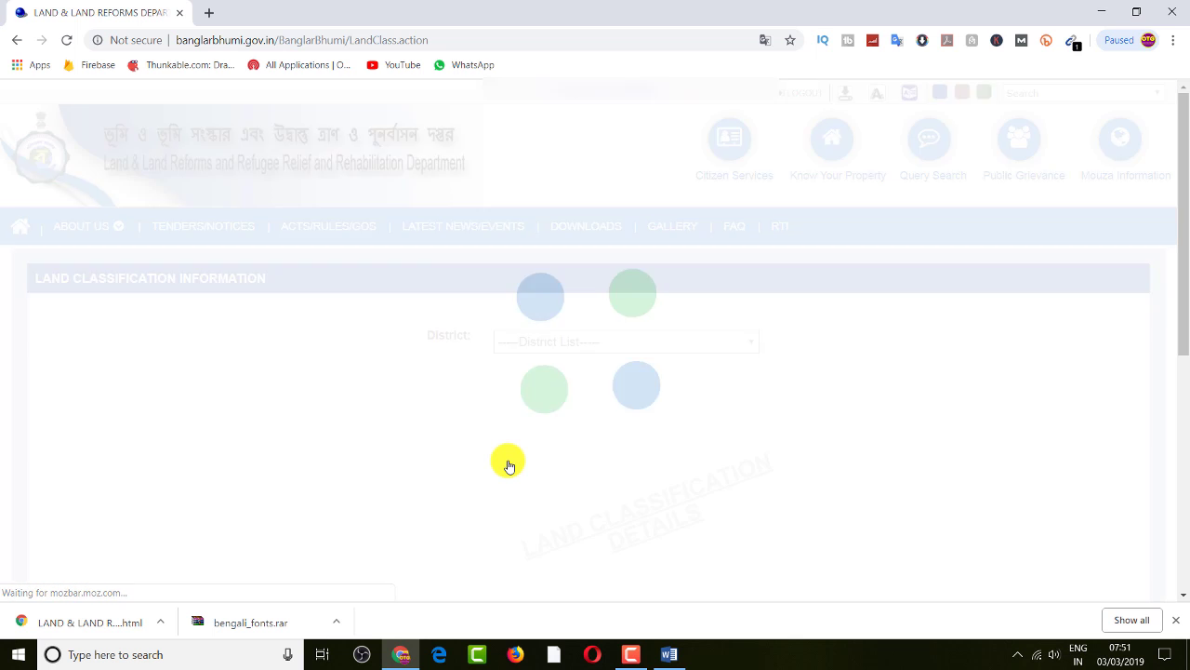
# Pick district [08] কোচবিহার and scroll down through its land code table
pyautogui.click(638, 342)
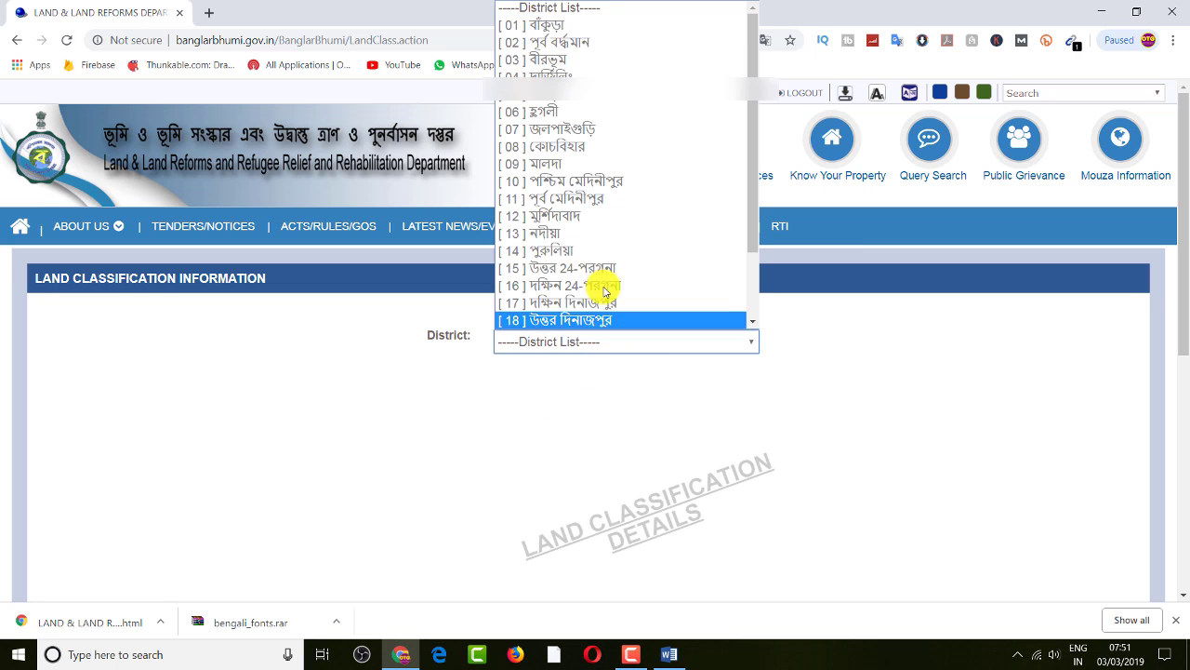
pyautogui.click(564, 147)
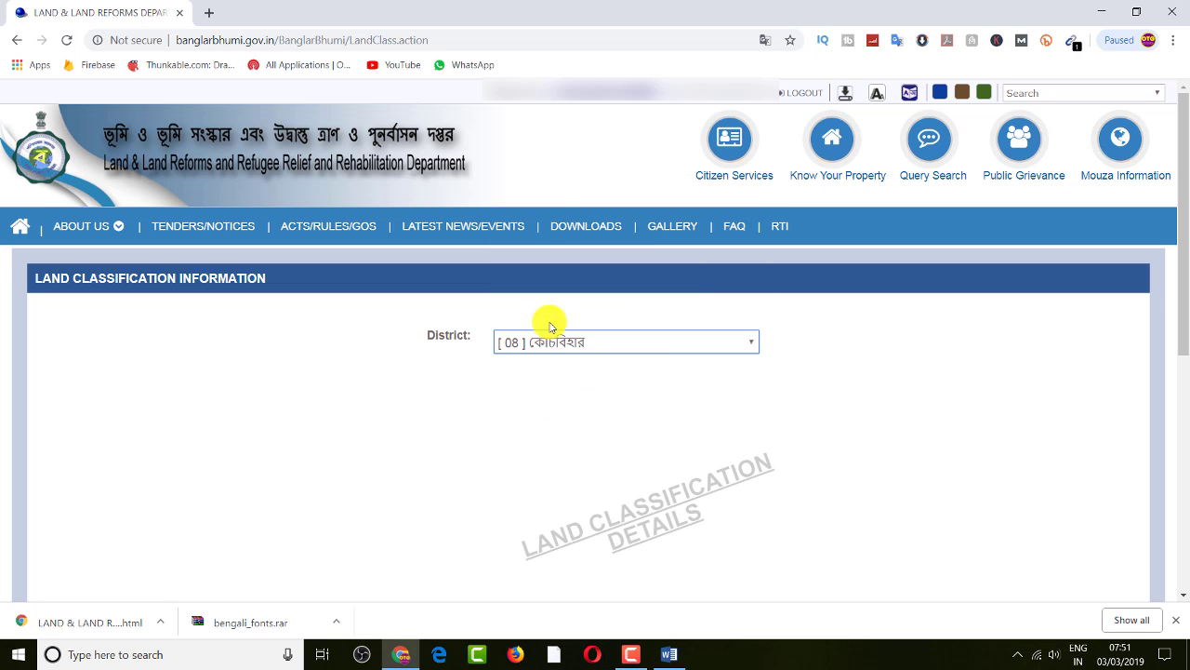
pyautogui.scroll(-2, 837, 391)
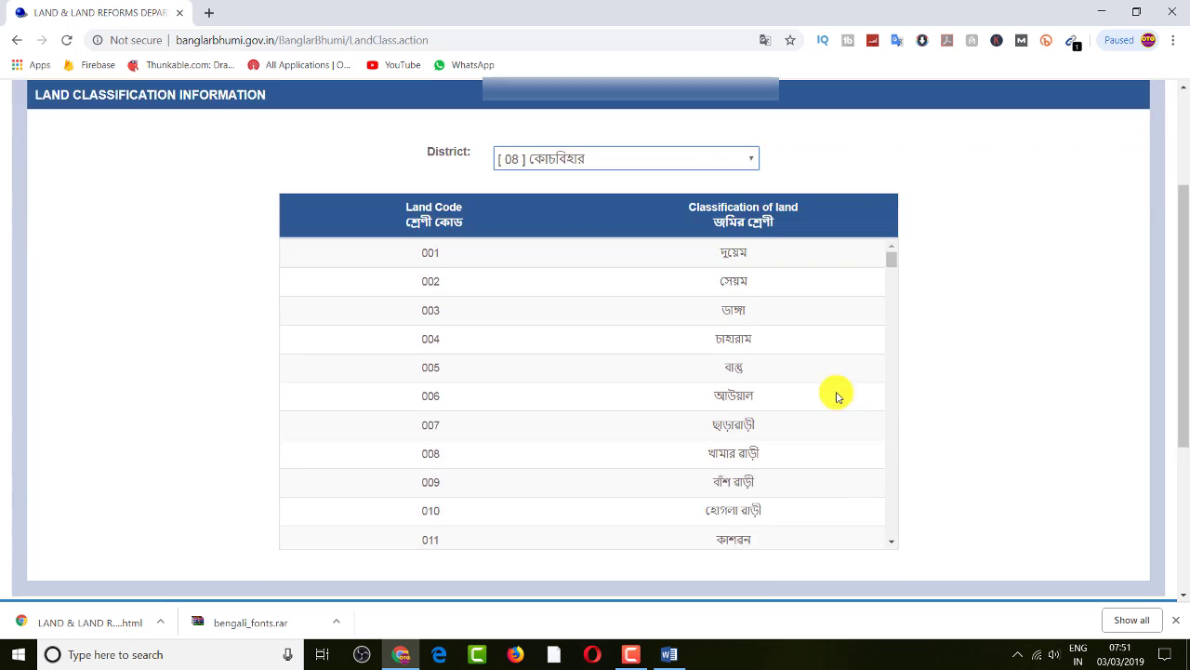
pyautogui.scroll(-2, 837, 396)
pyautogui.scroll(-5, 885, 219)
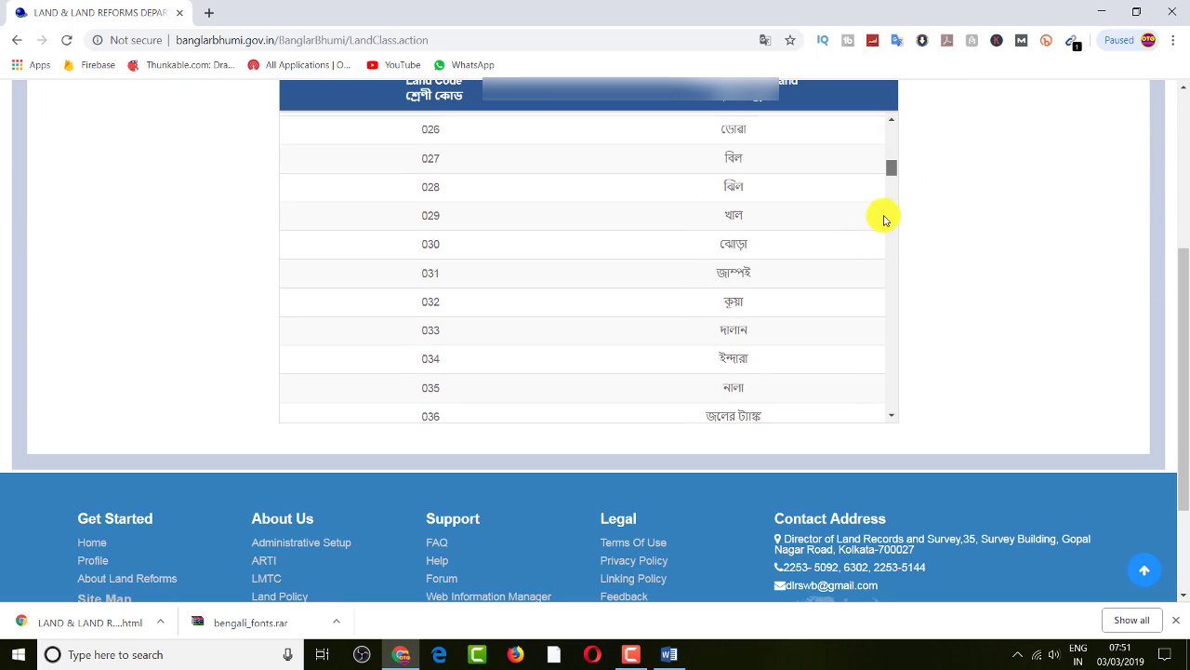
# Browse the land codes, briefly selecting rows 009–017, then return to the table's top
pyautogui.moveTo(884, 219); pyautogui.dragTo(893, 93)
pyautogui.scroll(1, 533, 274)
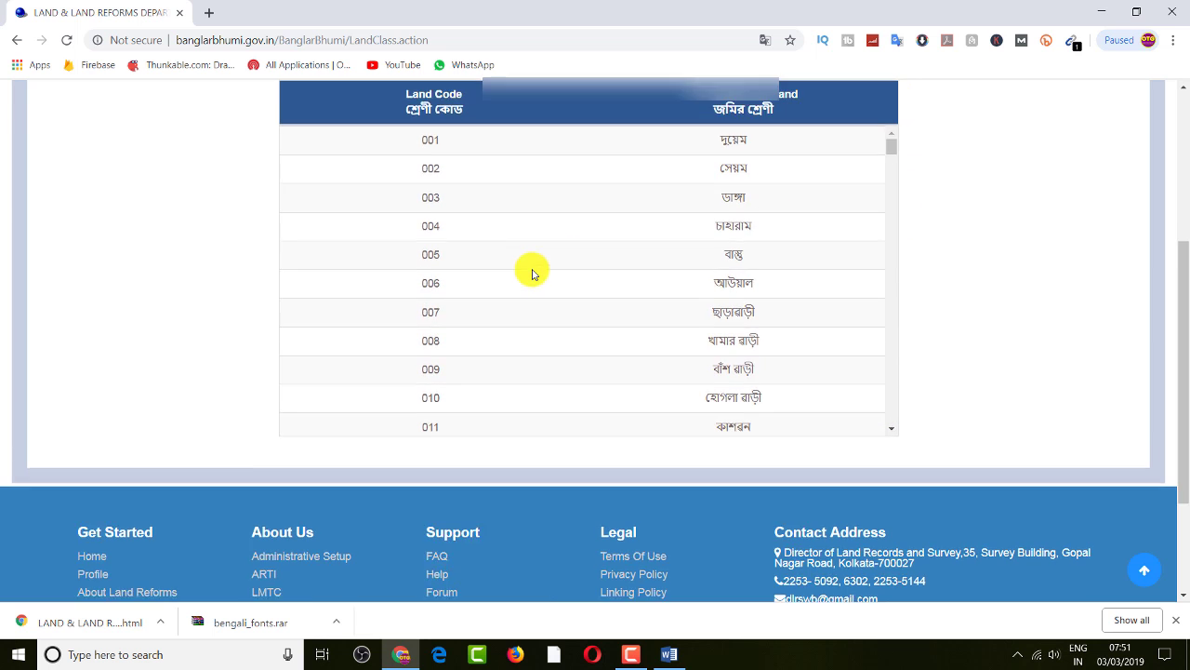
pyautogui.scroll(3, 533, 274)
pyautogui.scroll(-3, 549, 438)
pyautogui.moveTo(1182, 366); pyautogui.dragTo(1110, 407)
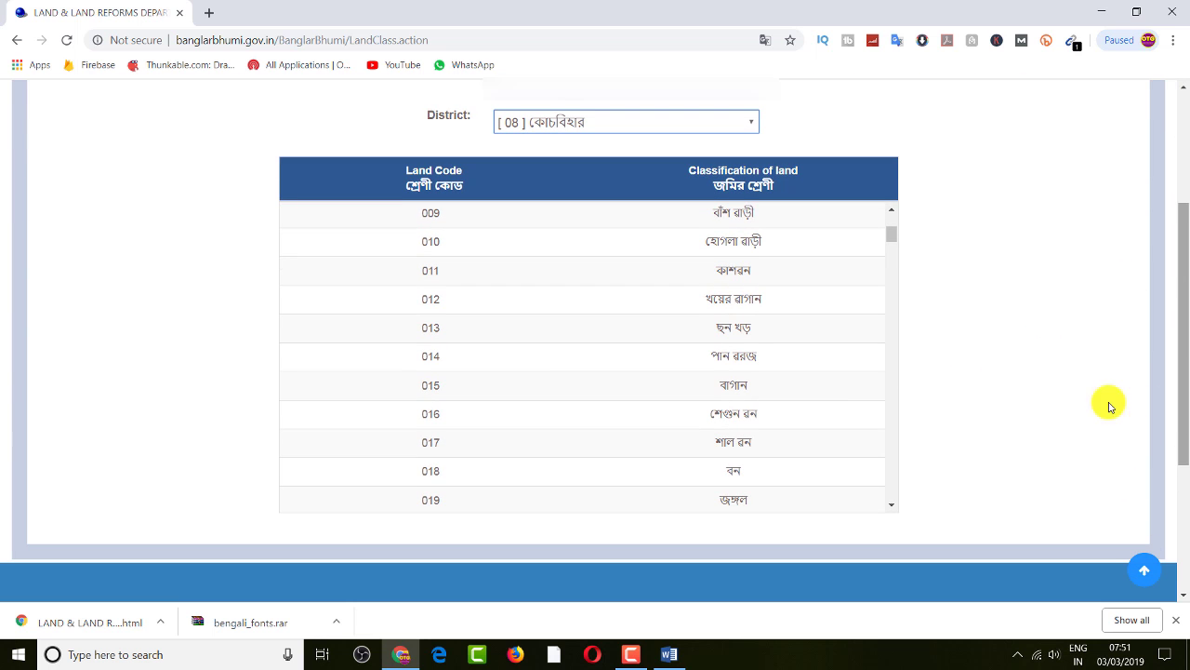
pyautogui.moveTo(427, 215); pyautogui.dragTo(437, 480)
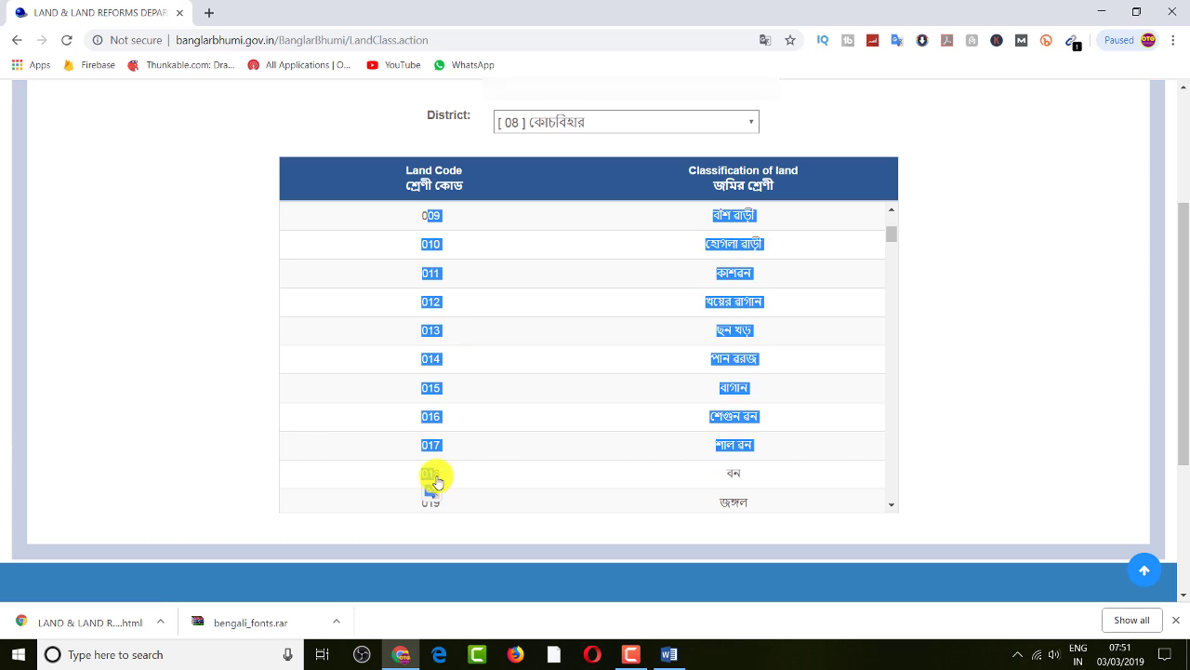
pyautogui.click(523, 406)
pyautogui.scroll(3, 638, 403)
pyautogui.scroll(3, 619, 403)
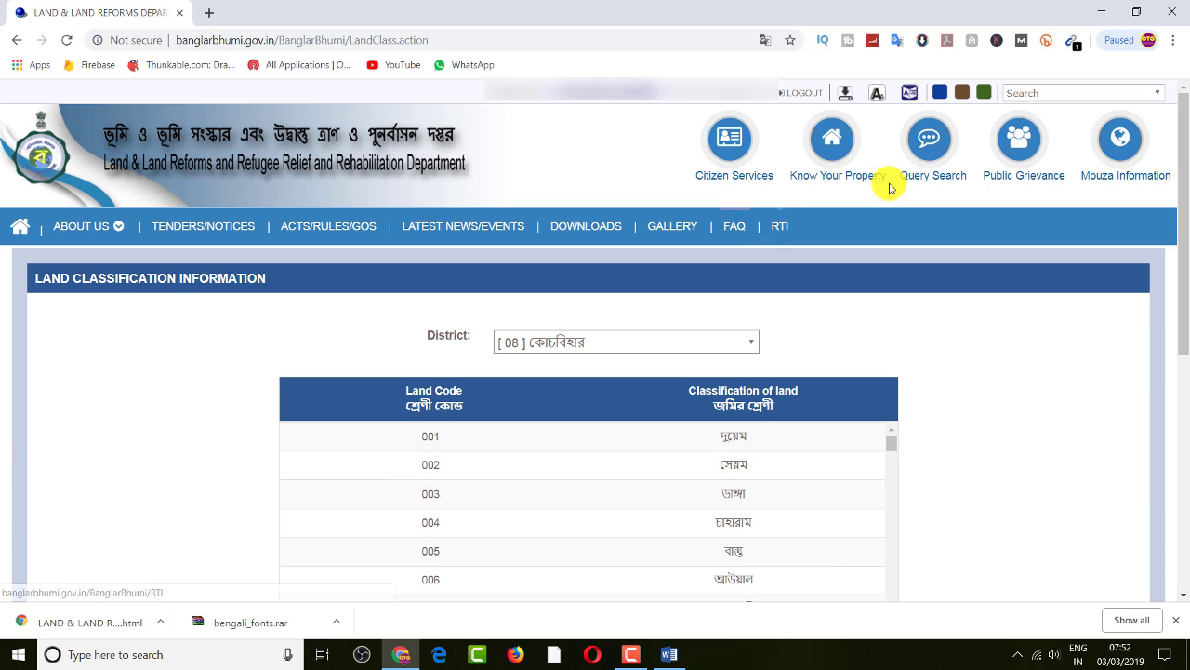
pyautogui.click(730, 146)
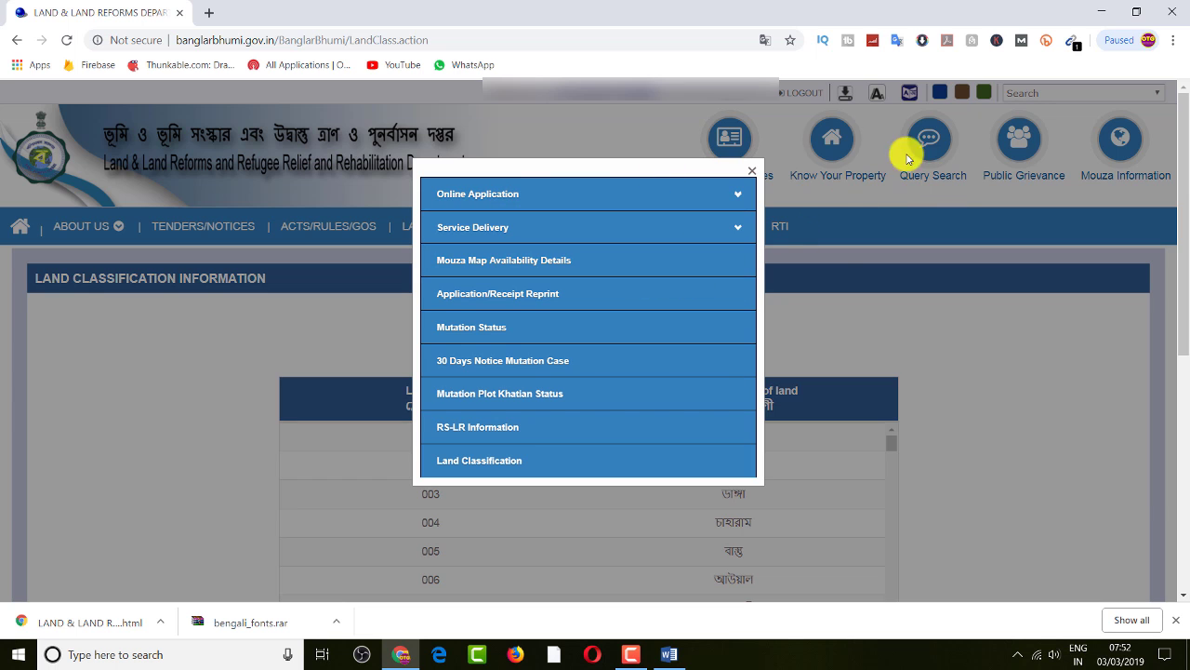
pyautogui.click(753, 177)
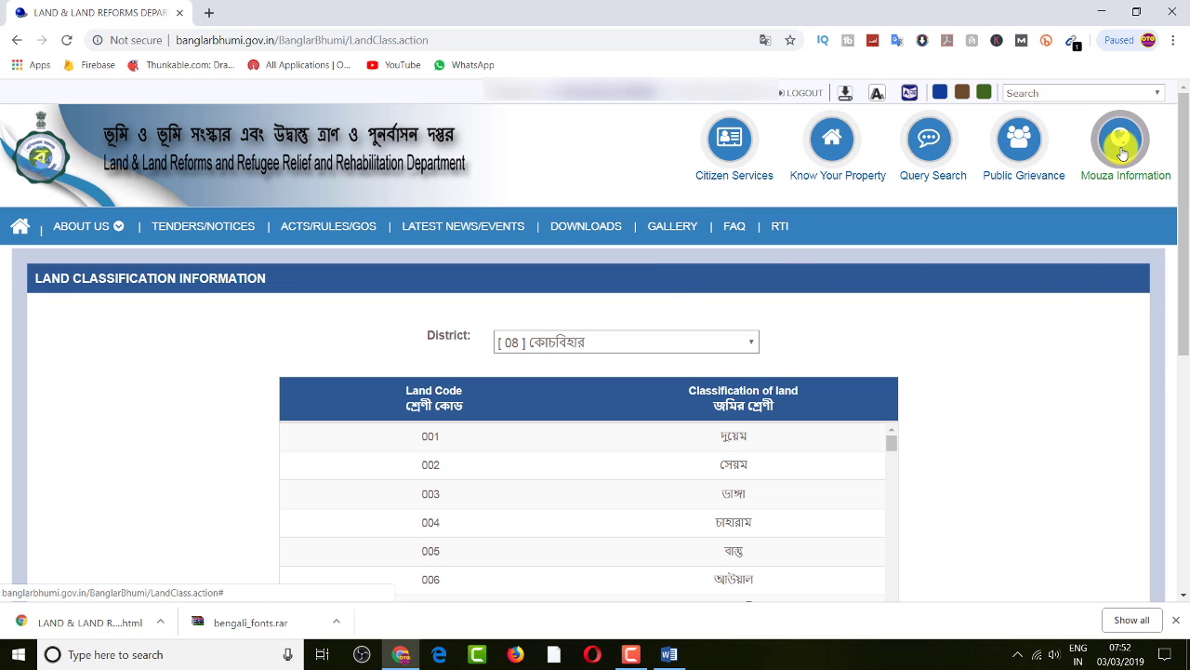
pyautogui.click(1038, 154)
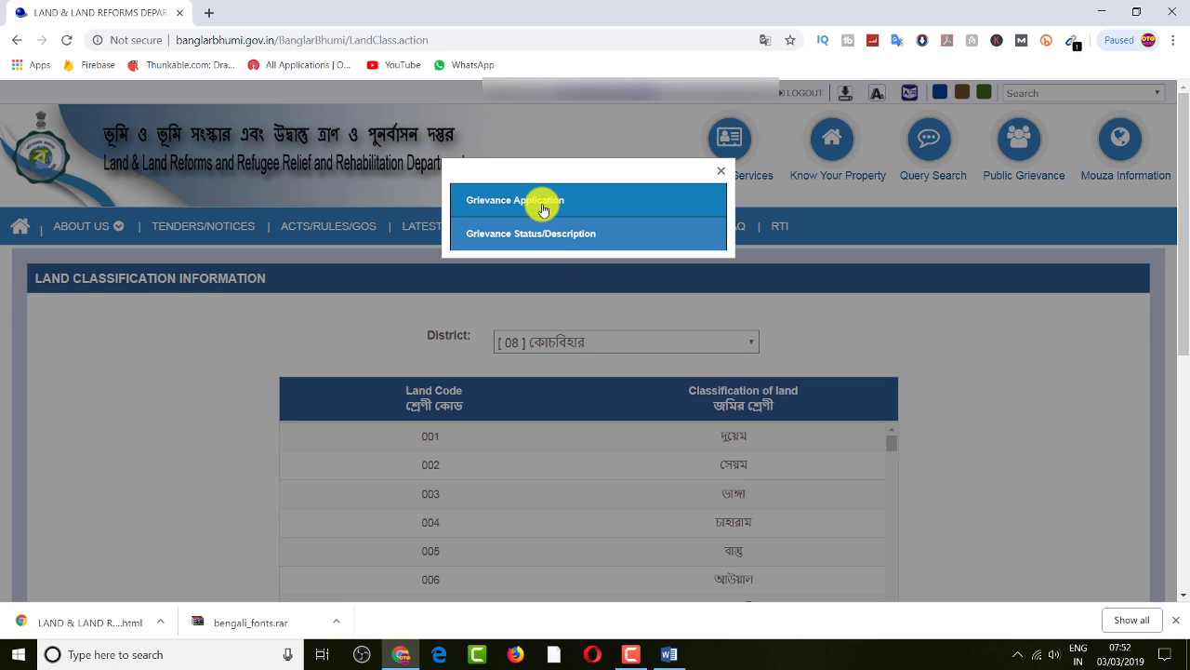
pyautogui.click(720, 171)
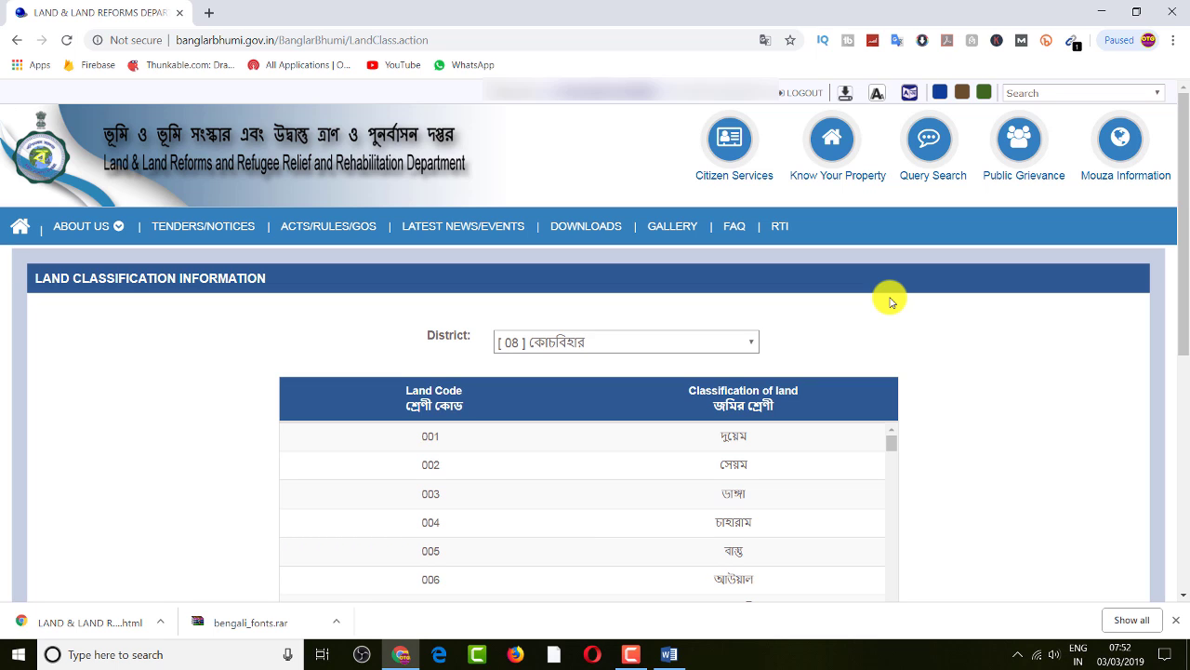
pyautogui.click(725, 135)
pyautogui.click(733, 192)
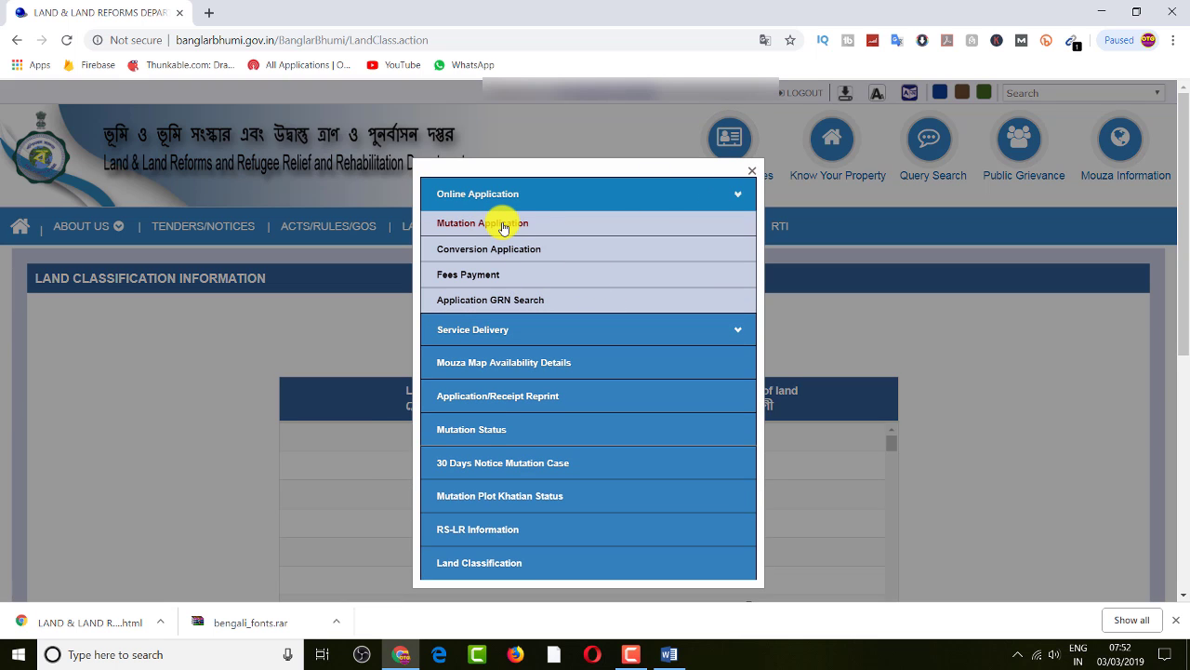
pyautogui.click(740, 196)
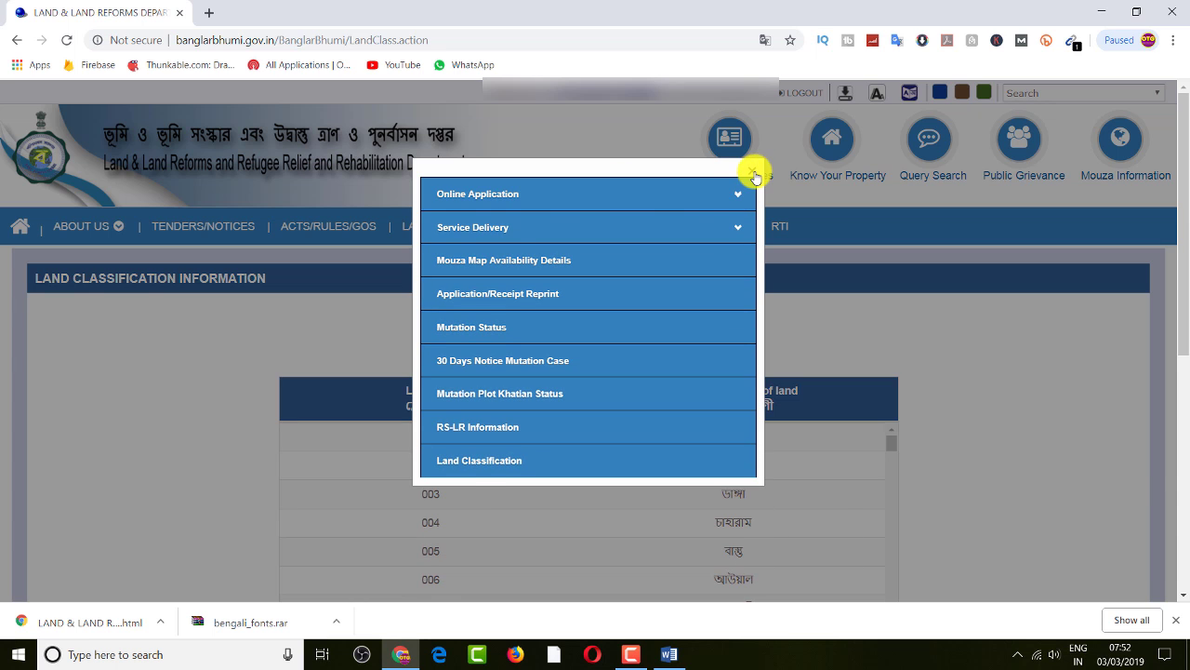
pyautogui.click(756, 175)
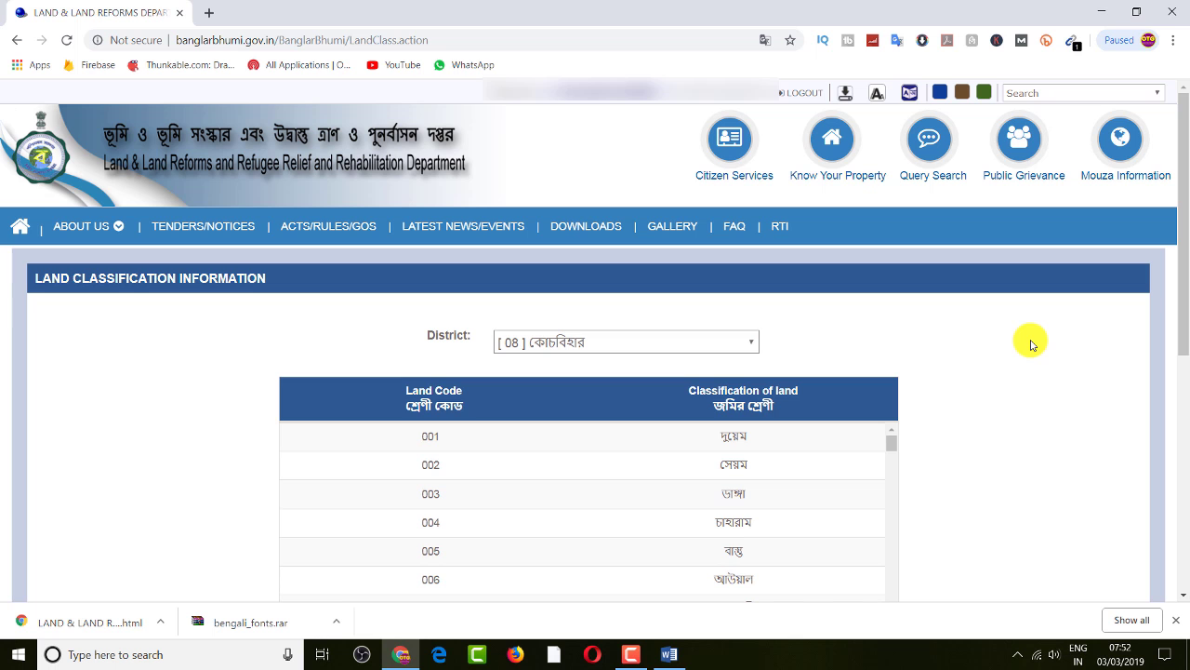